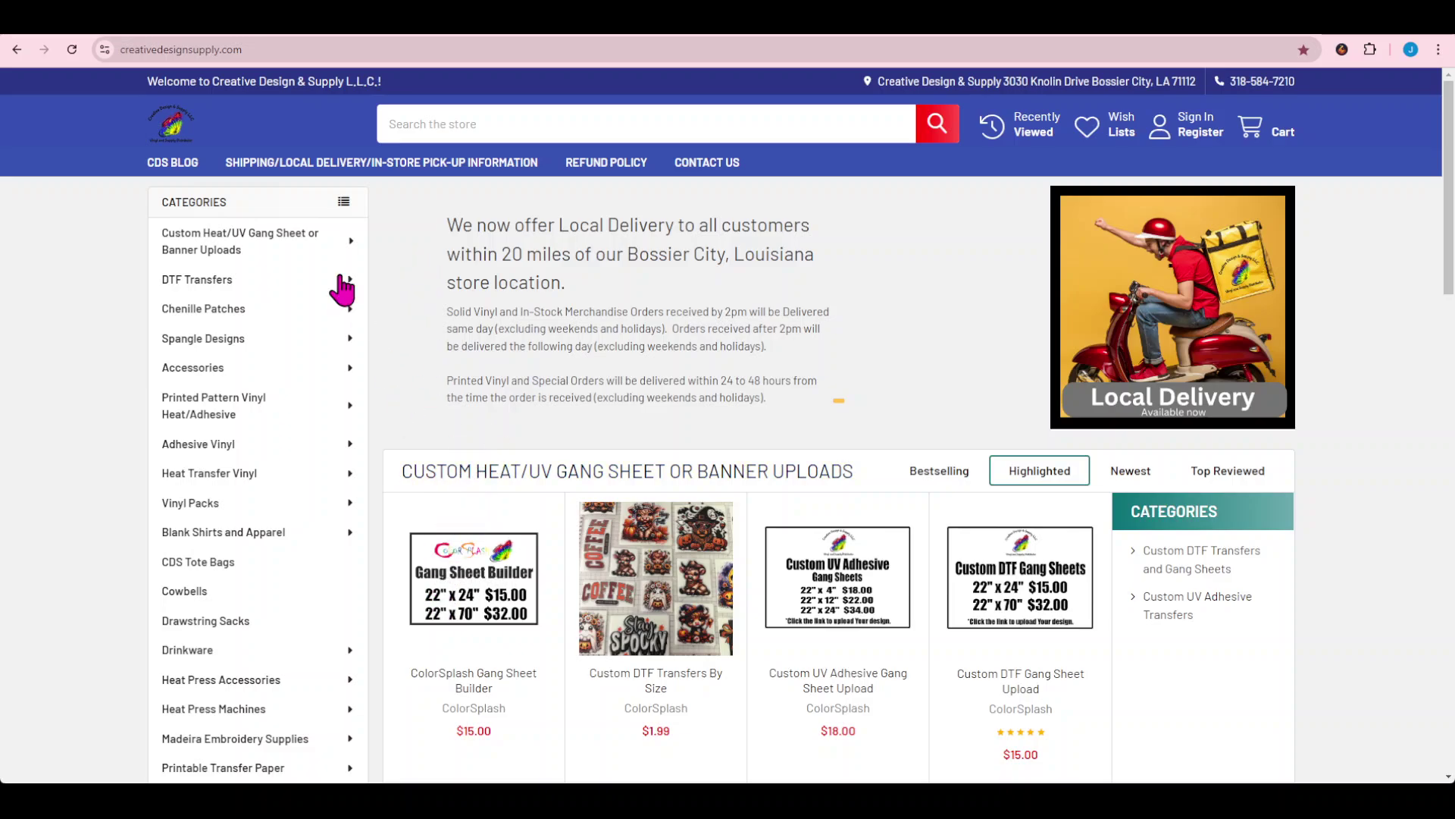
Open the ColorSplash Gang Sheet Builder product from the Custom Heat/UV Gang Sheet or Banner Uploads category.
left_click(281, 237)
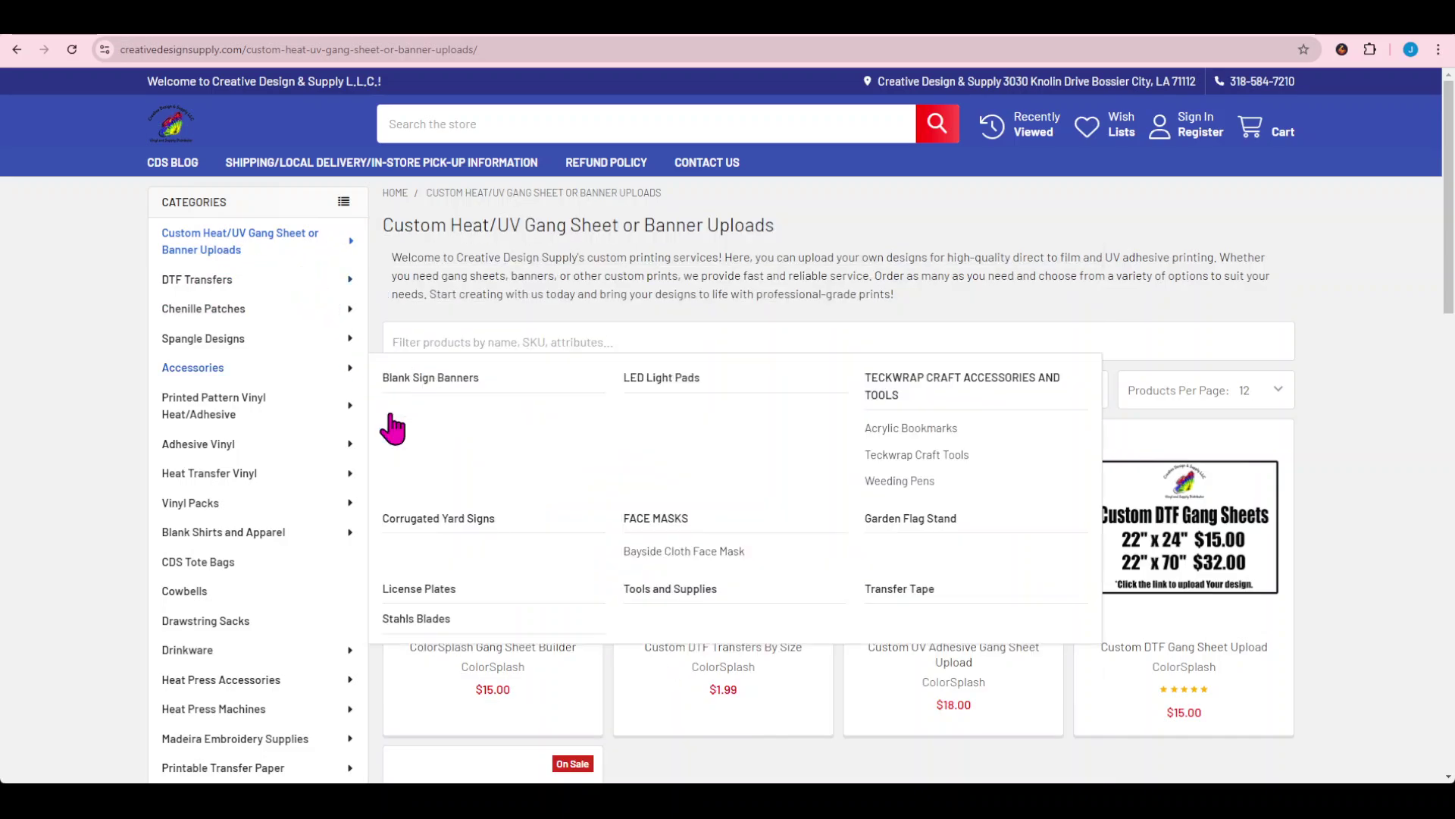
mouse_move(477, 591)
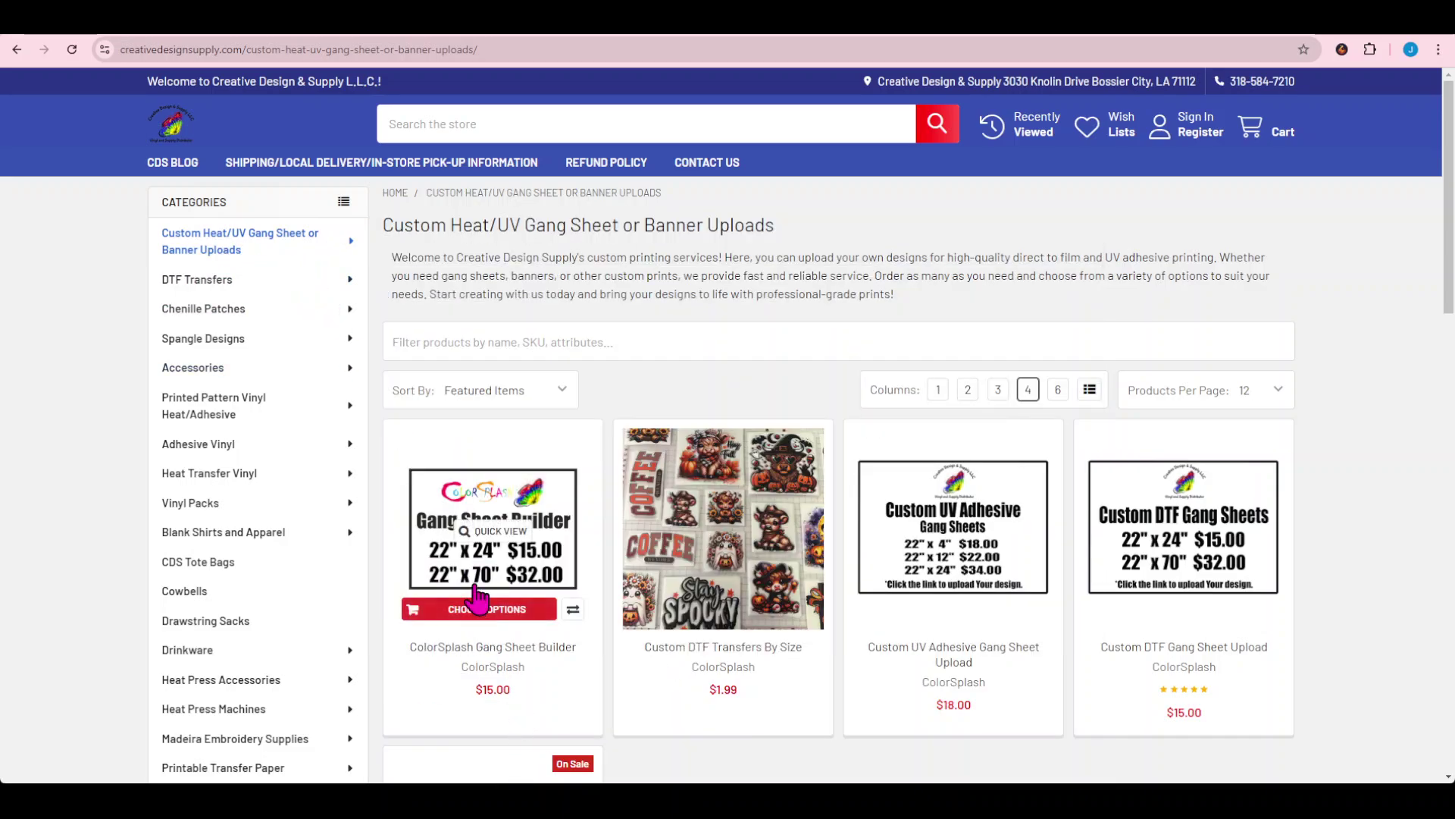
left_click(440, 551)
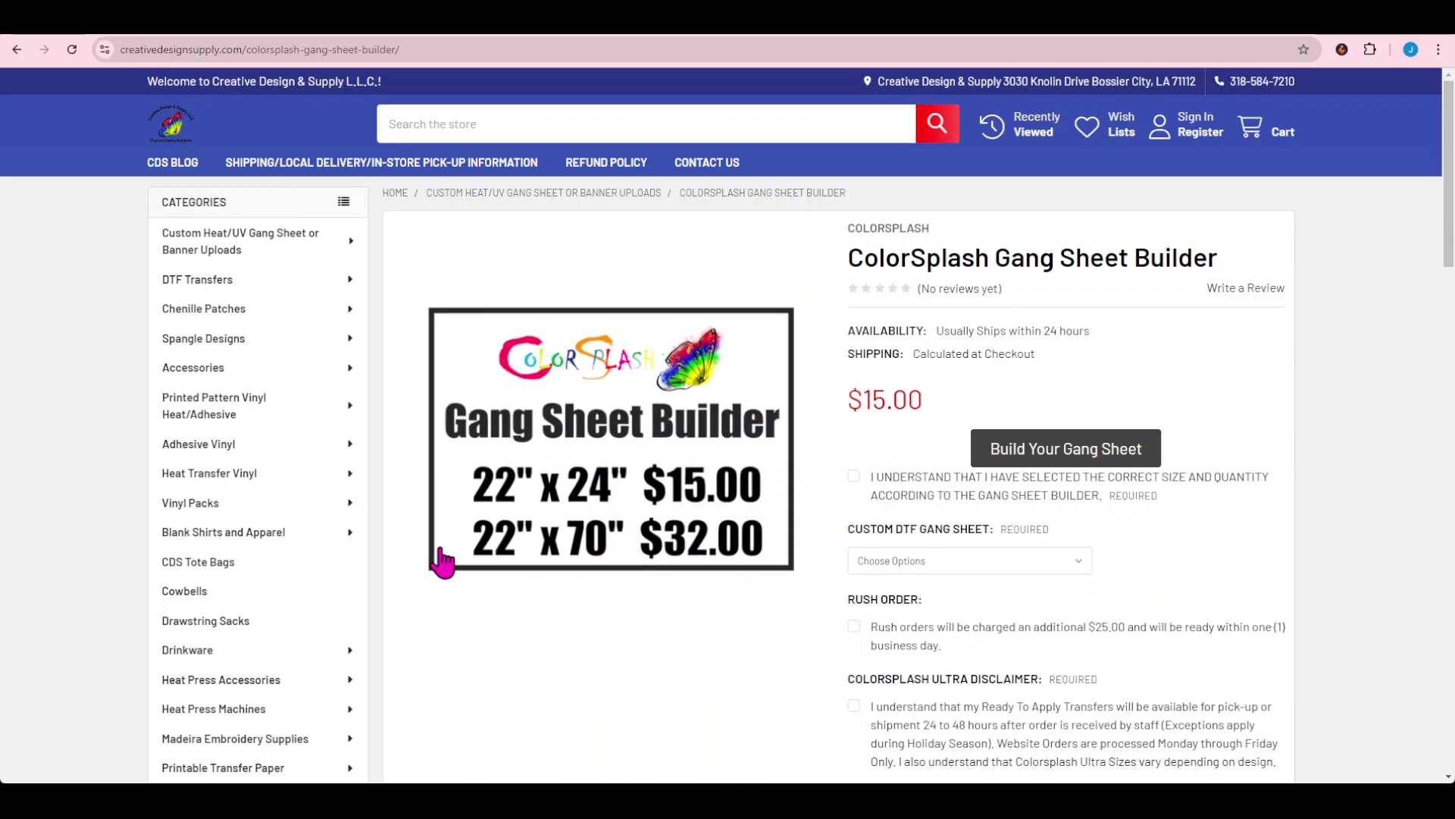
scroll(834, 530, "down", 3)
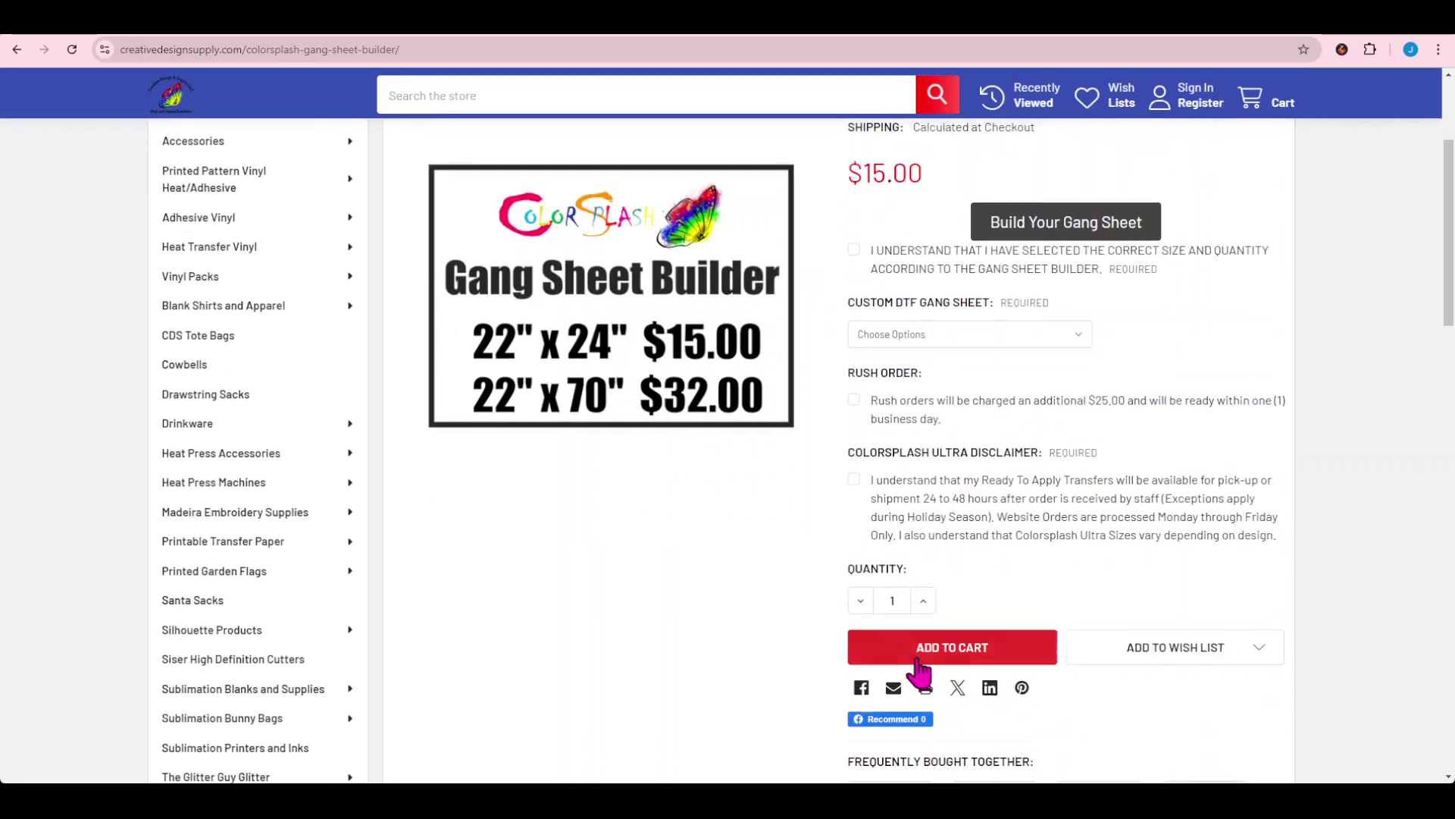
scroll(940, 440, "up", 3)
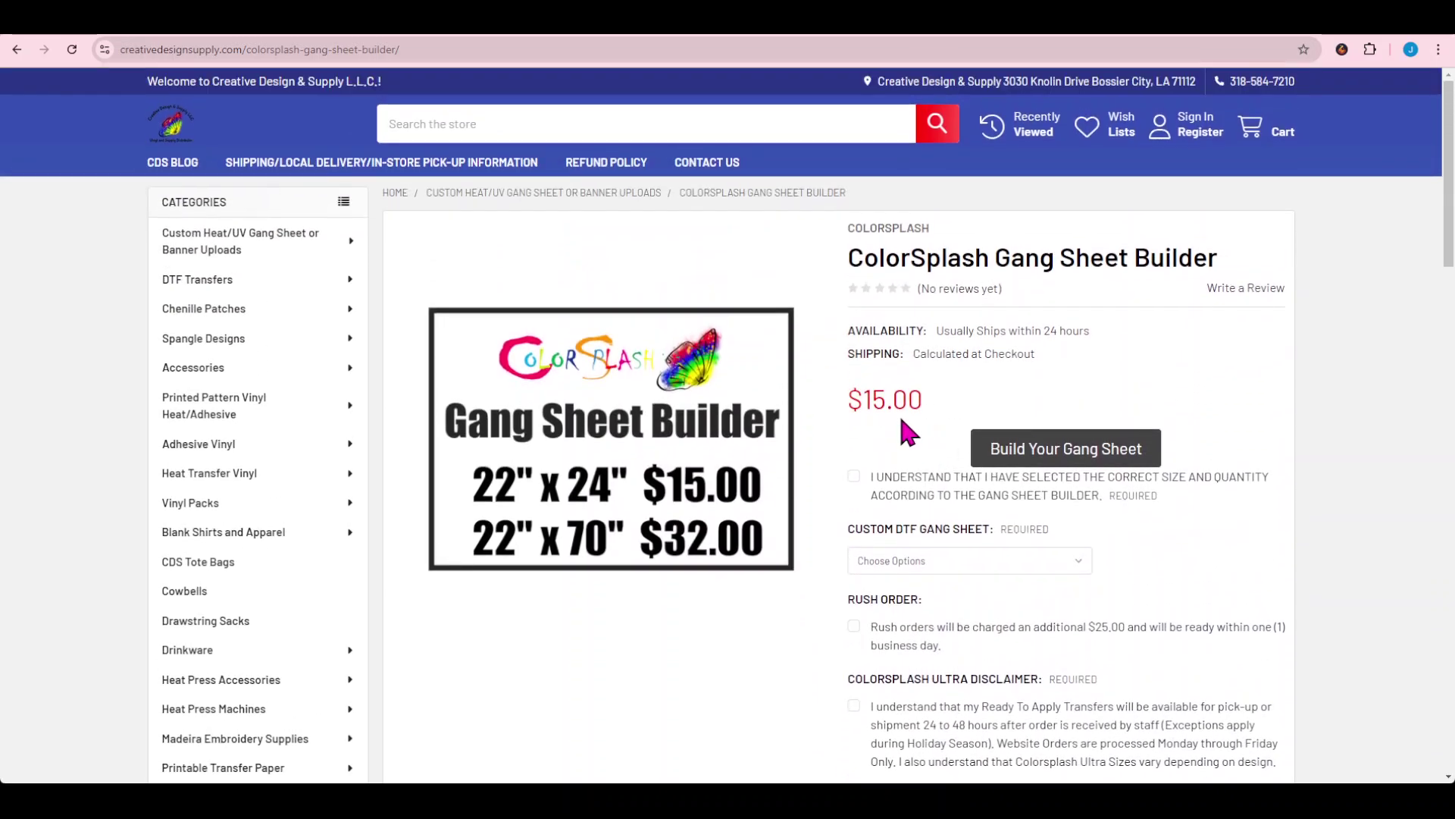
Tick the size acknowledgement, choose the 22"x24" sheet size, and accept the ColorSplash Ultra disclaimer.
scroll(906, 432, "down", 1)
left_click(853, 400)
left_click(948, 494)
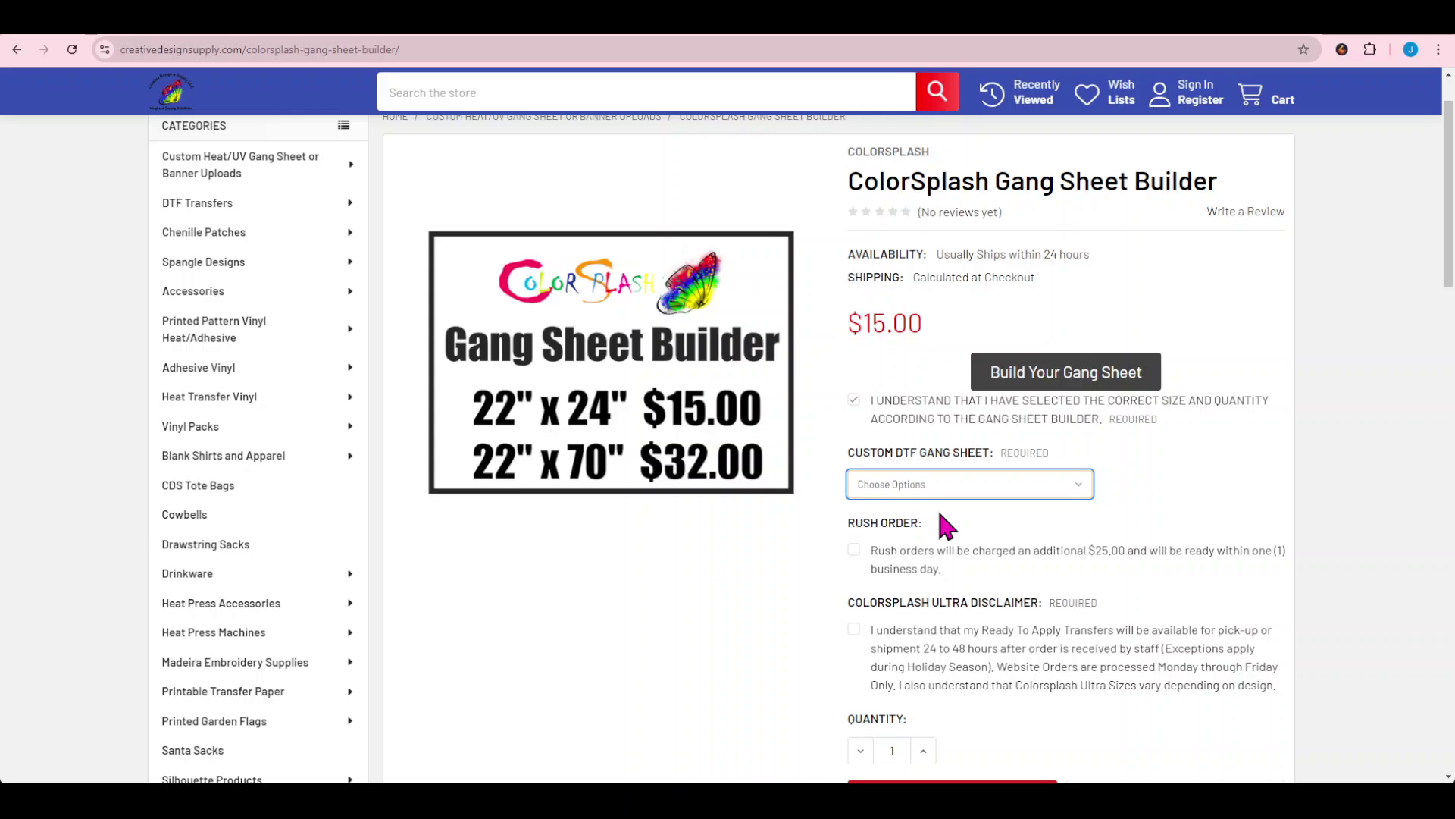
left_click(946, 525)
scroll(851, 643, "down", 1)
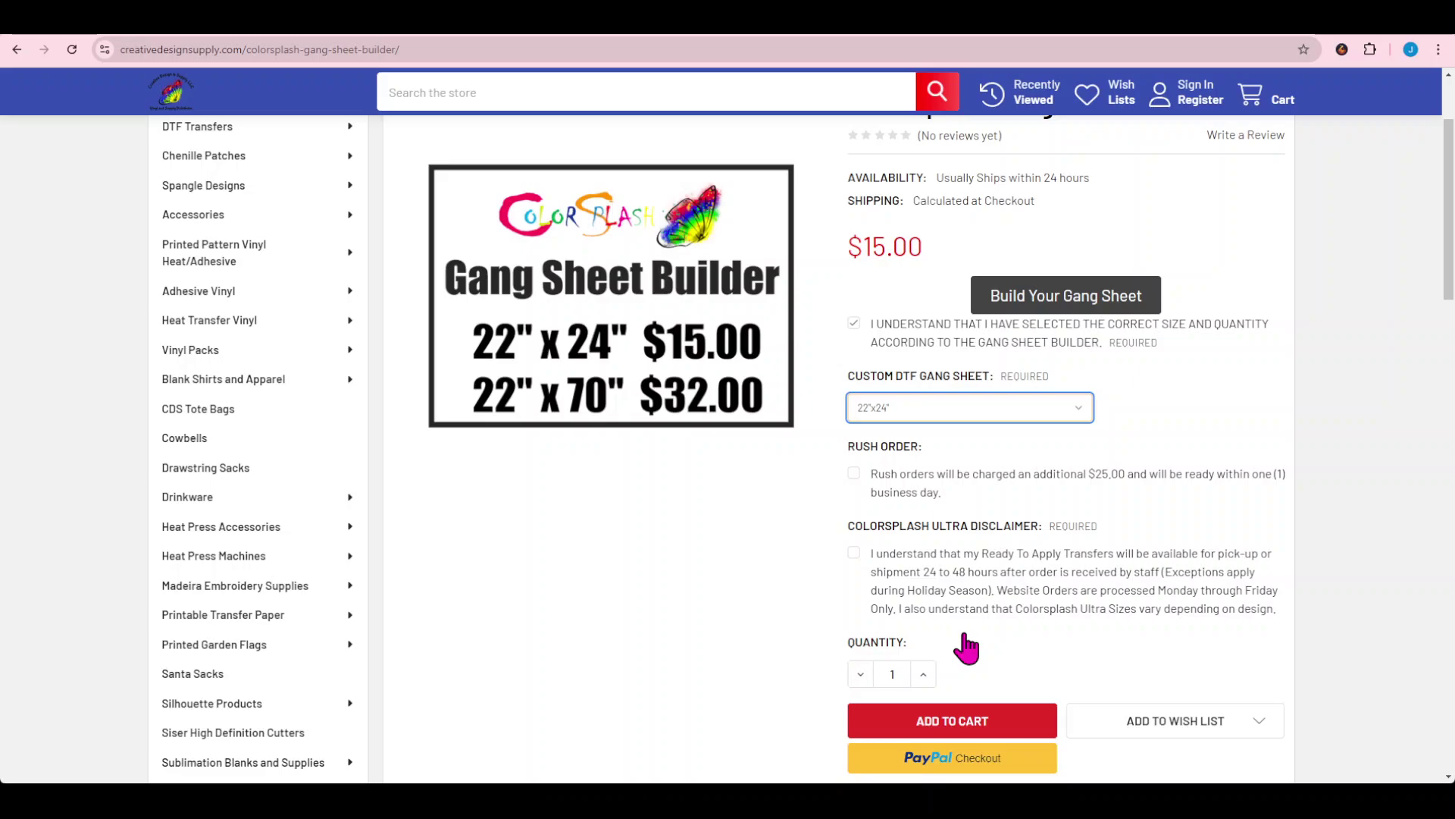
left_click(853, 559)
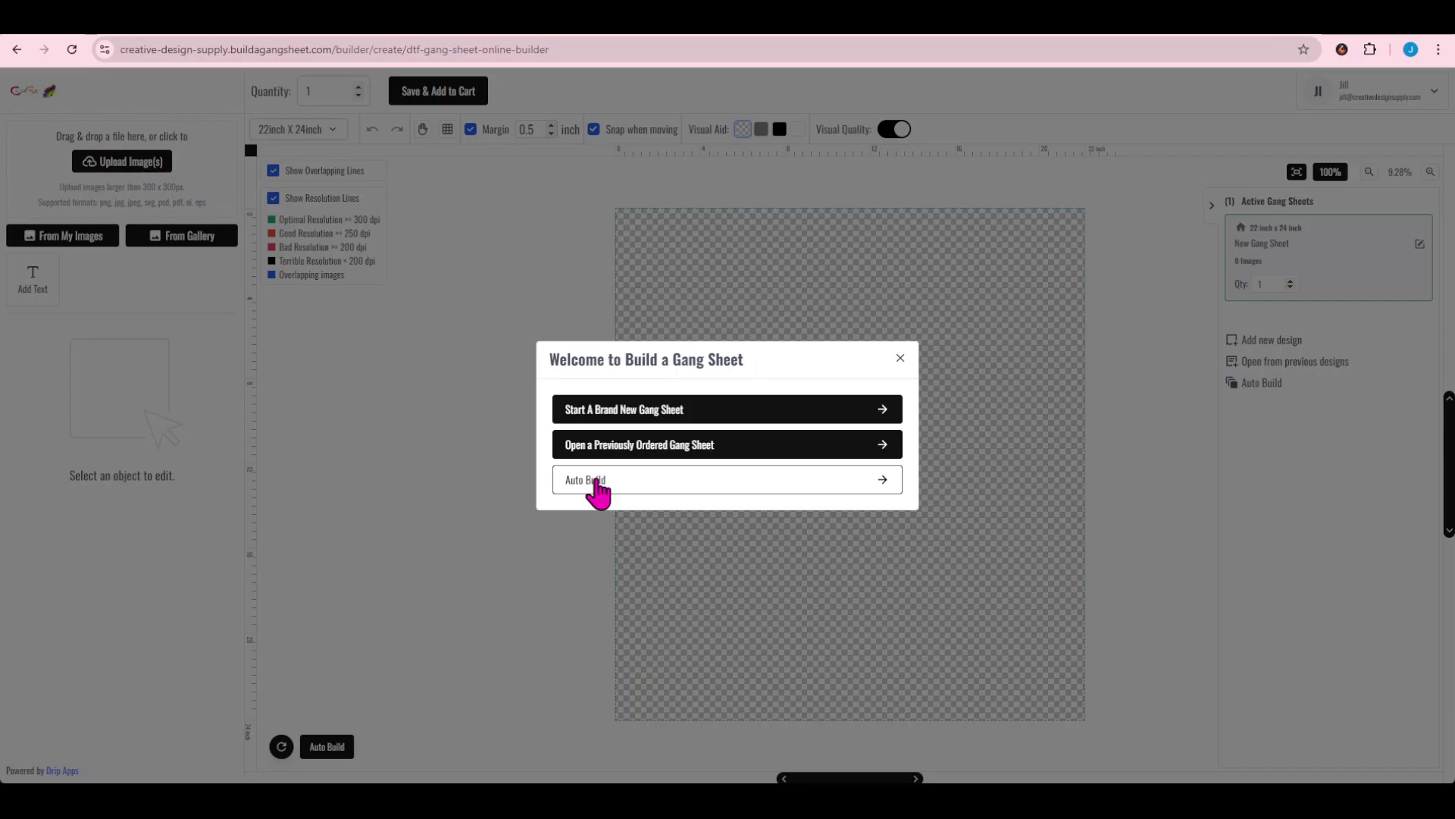
Choose Auto Build in the welcome dialog.
left_click(596, 481)
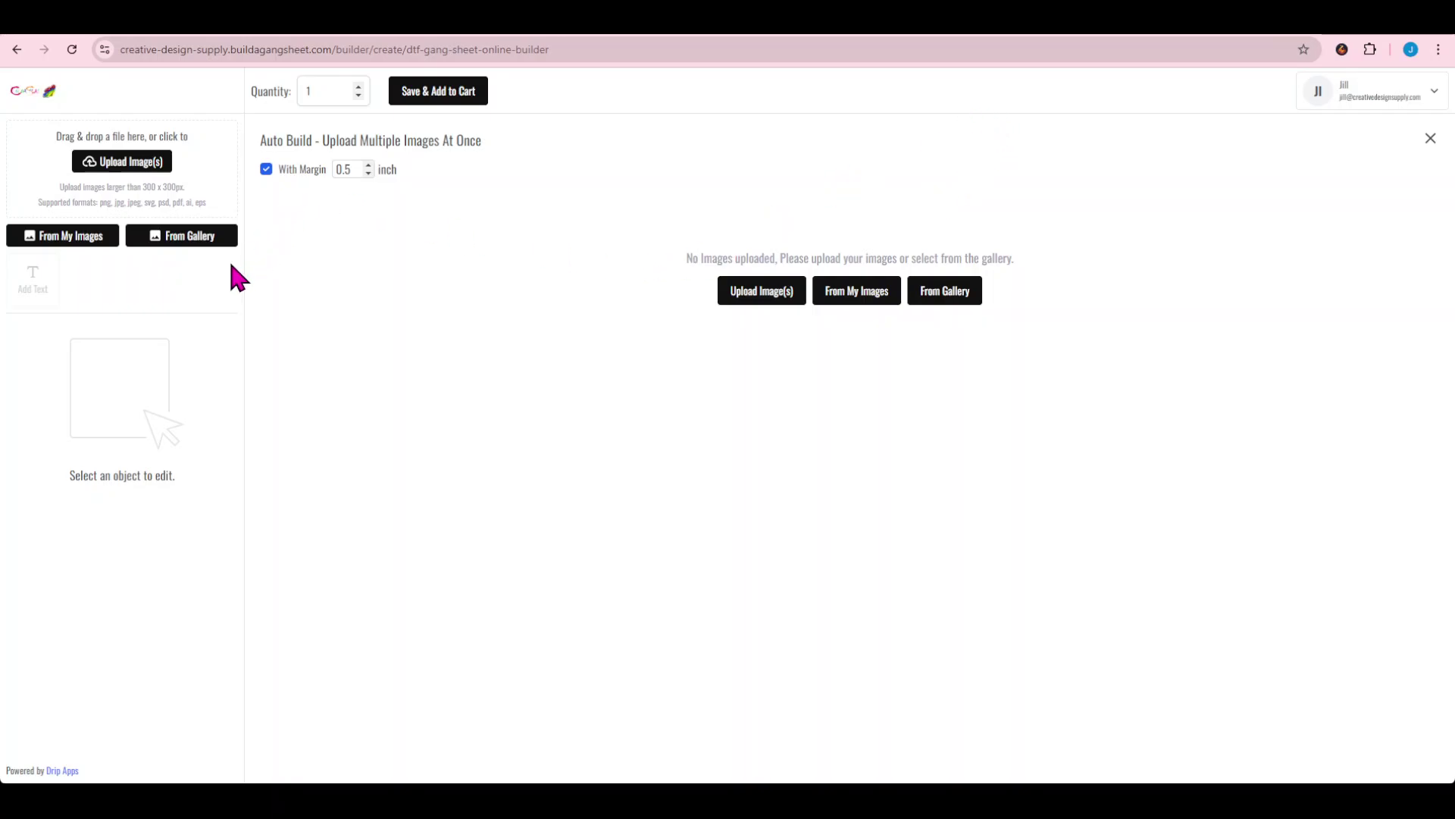
Add the chef gnome and pencil-border images from My Images to the Auto Build list.
left_click(76, 242)
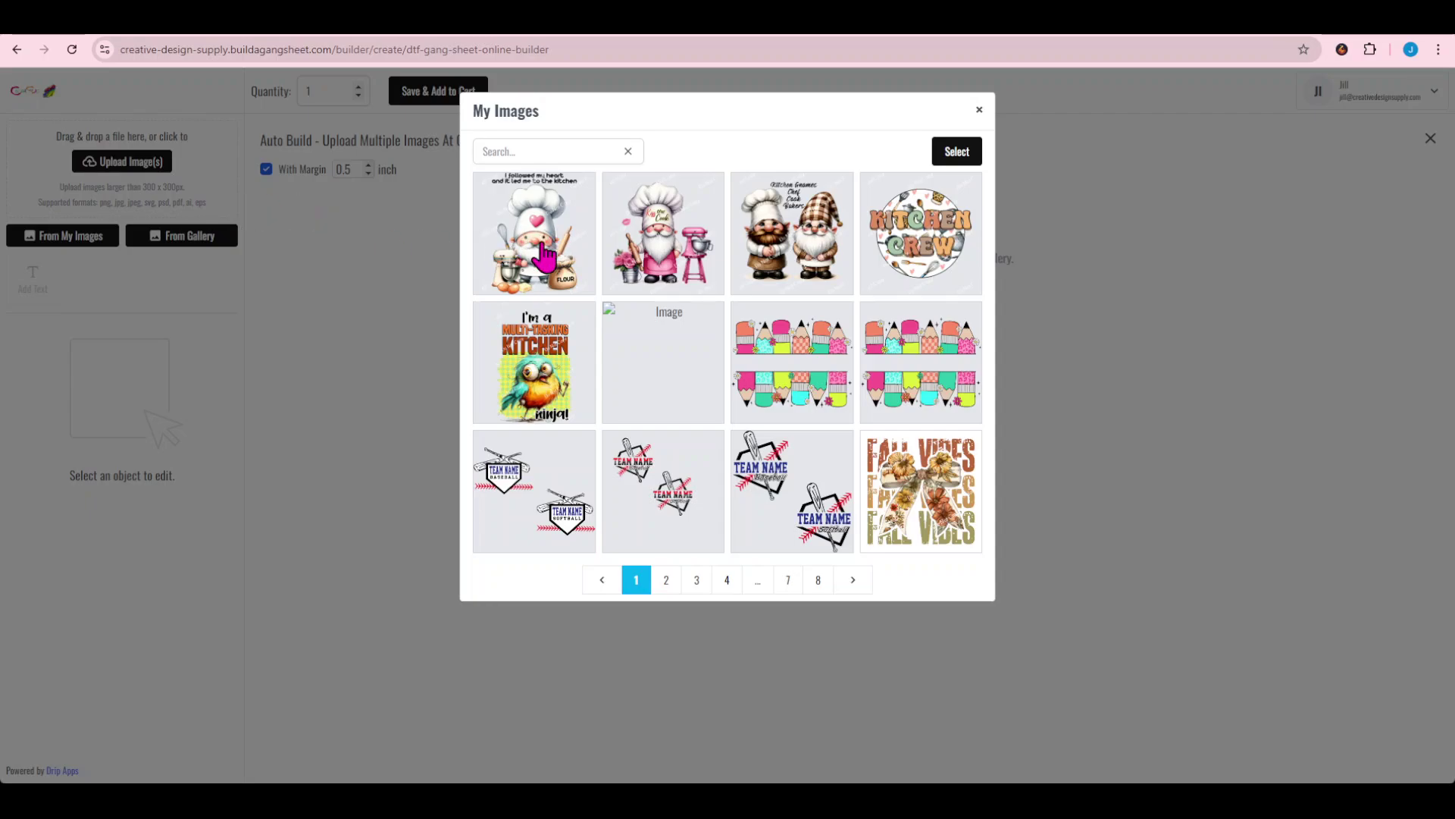
double_click(545, 256)
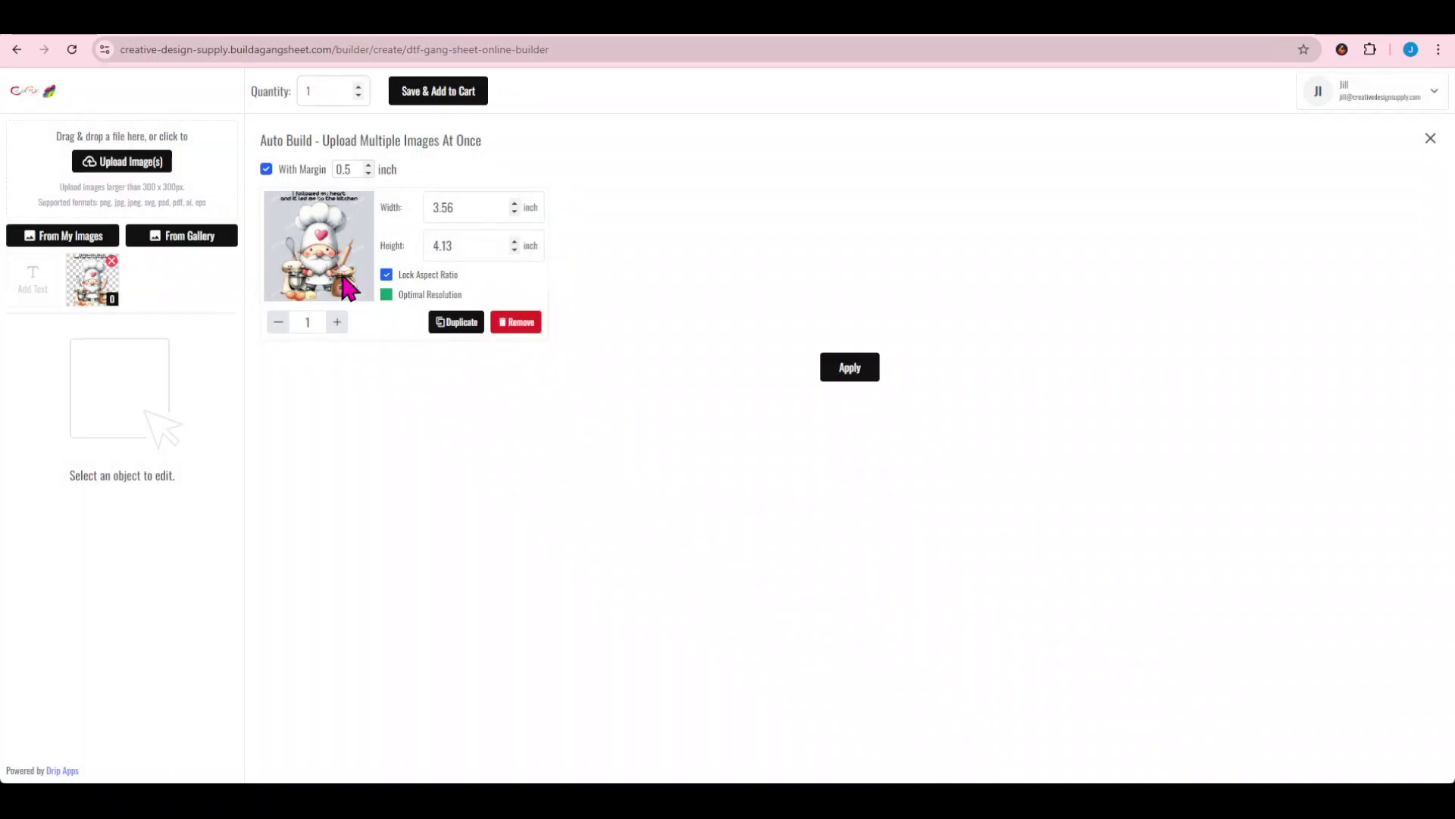
left_click(70, 241)
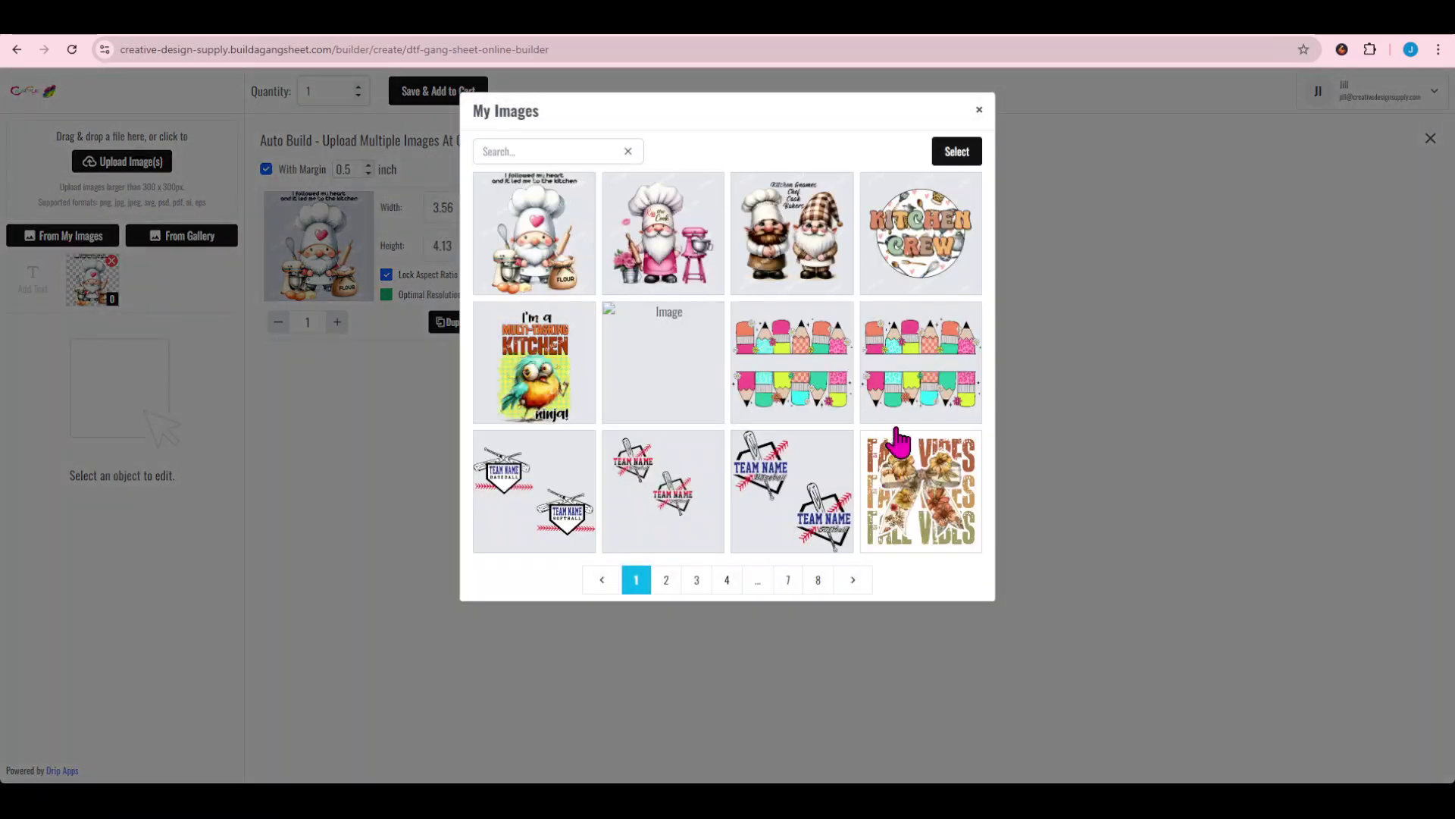
double_click(790, 384)
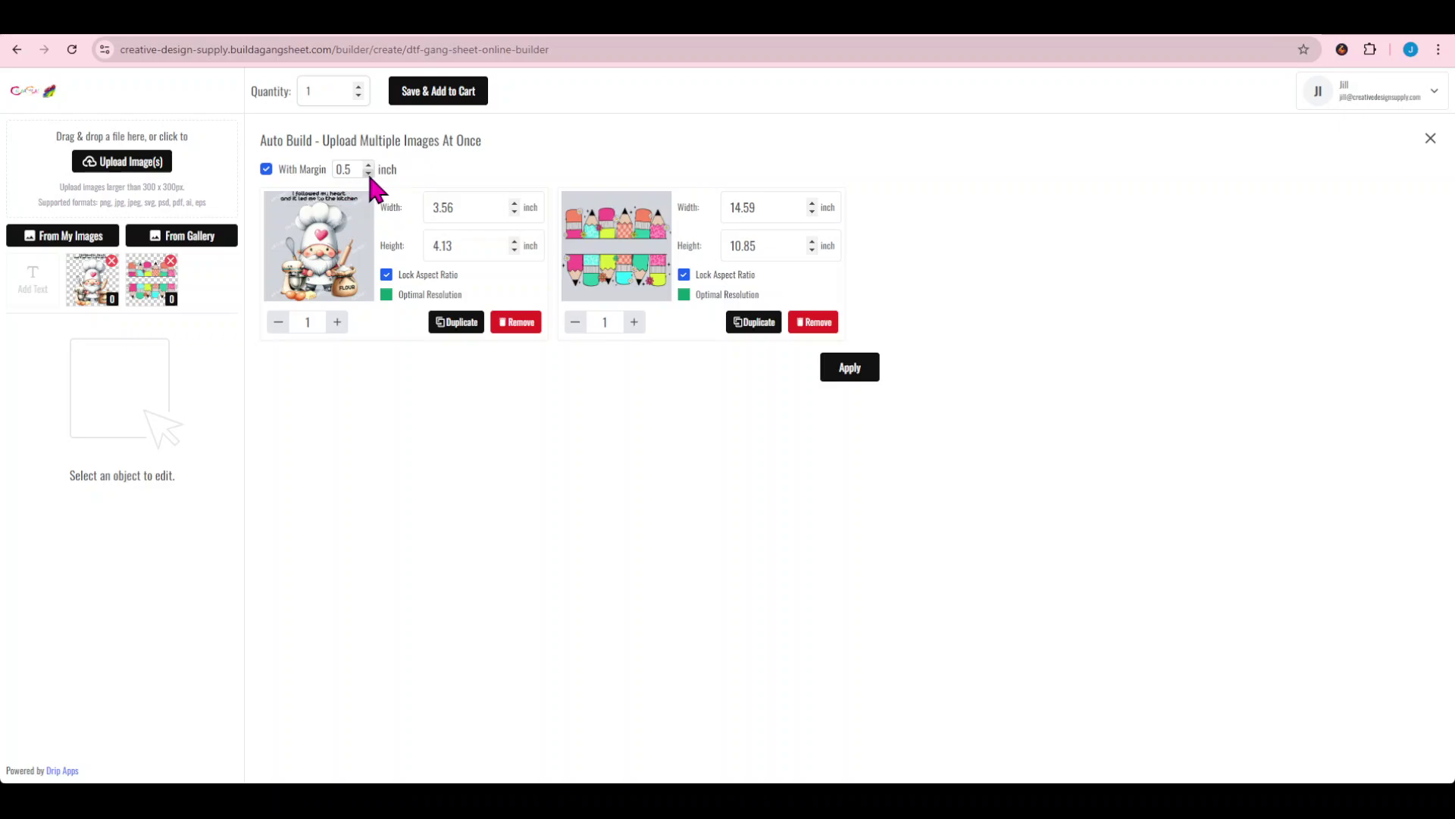
Lower the margin to 0.3 inch and set the gnome height to 10 inches.
left_click(368, 173)
left_click(368, 173)
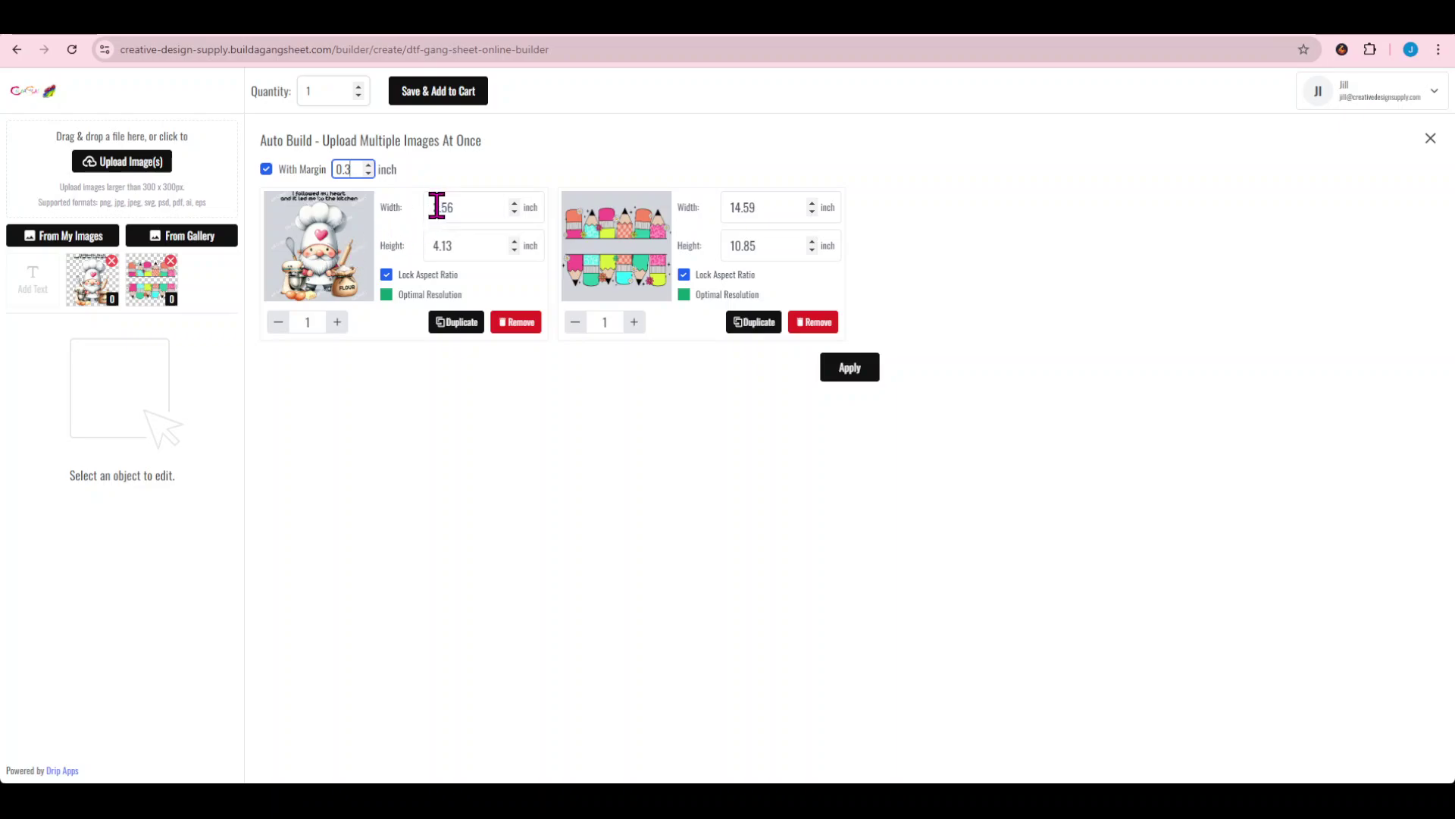
mouse_move(460, 207)
left_mouse_down()
mouse_move(421, 220)
mouse_move(441, 208)
left_mouse_up()
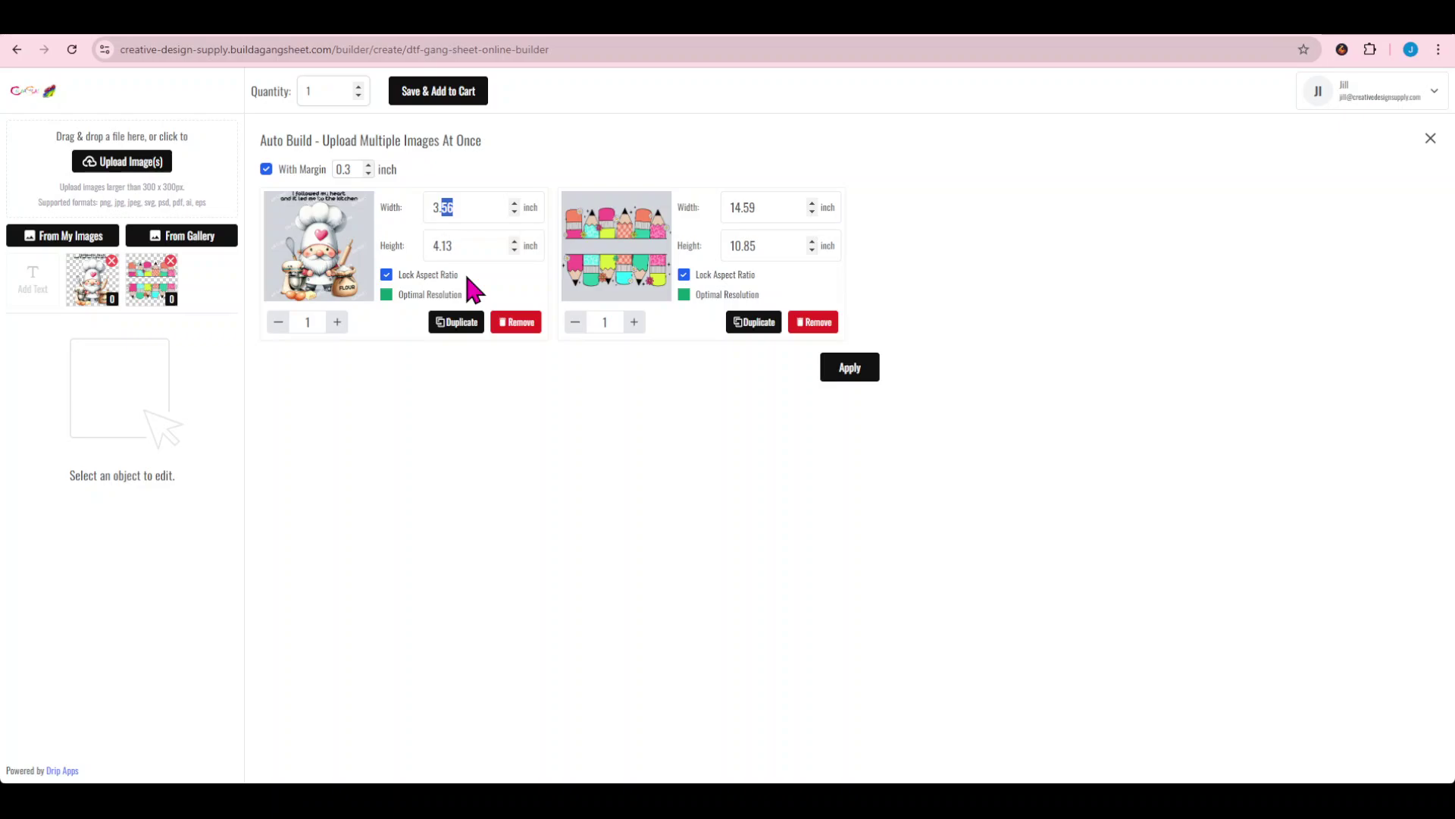
left_click(463, 245)
left_click_drag(463, 245, 413, 246)
type("10.")
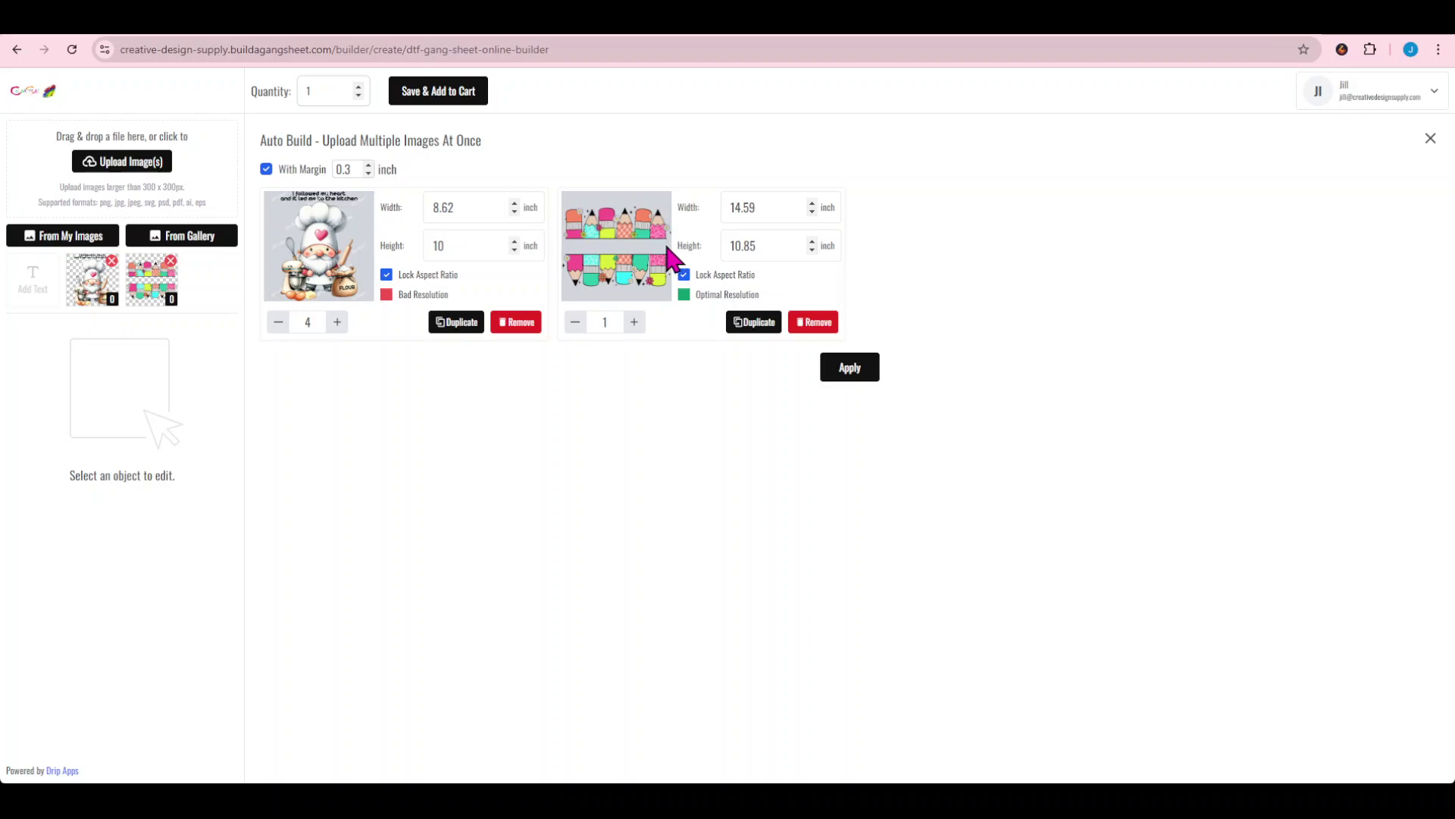
Set the pencil border width to 10 inches and raise its quantity to 8.
left_click_drag(761, 211, 708, 206)
type("10")
left_click(636, 323)
Apply the auto build, pick the 22 × 70 inch single-sheet layout, and continue.
left_click(846, 368)
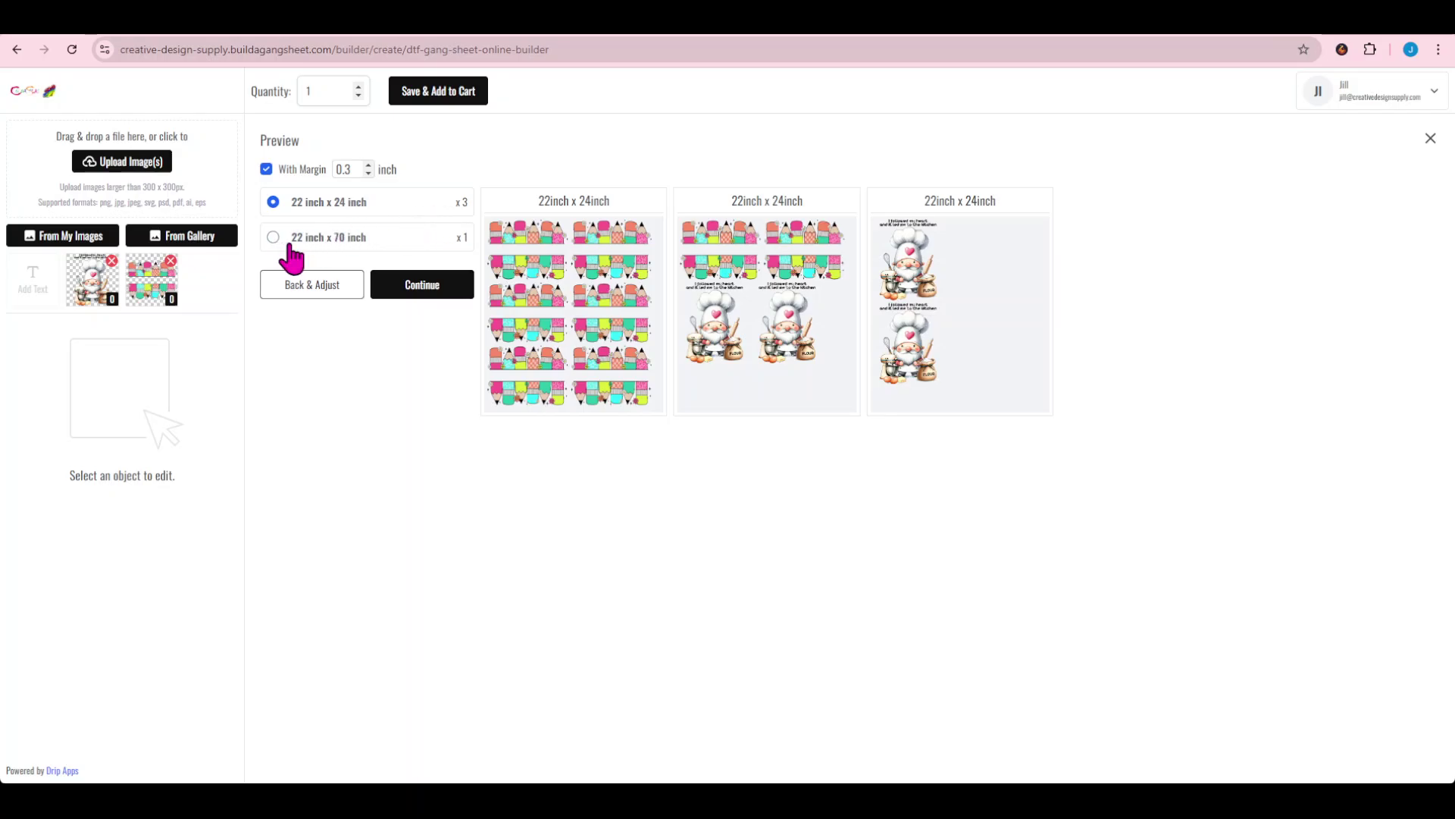
left_click(273, 236)
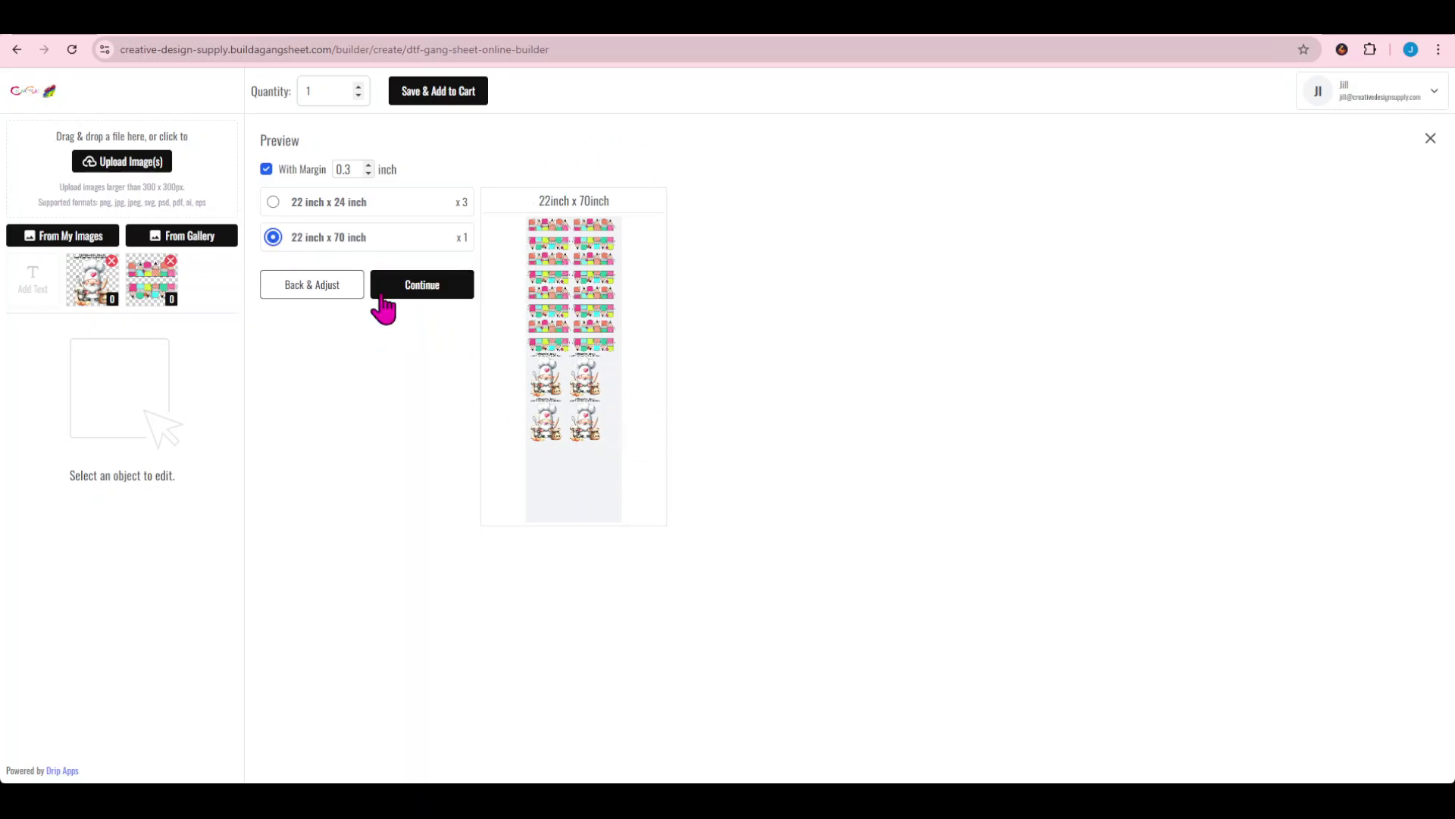
left_click(426, 288)
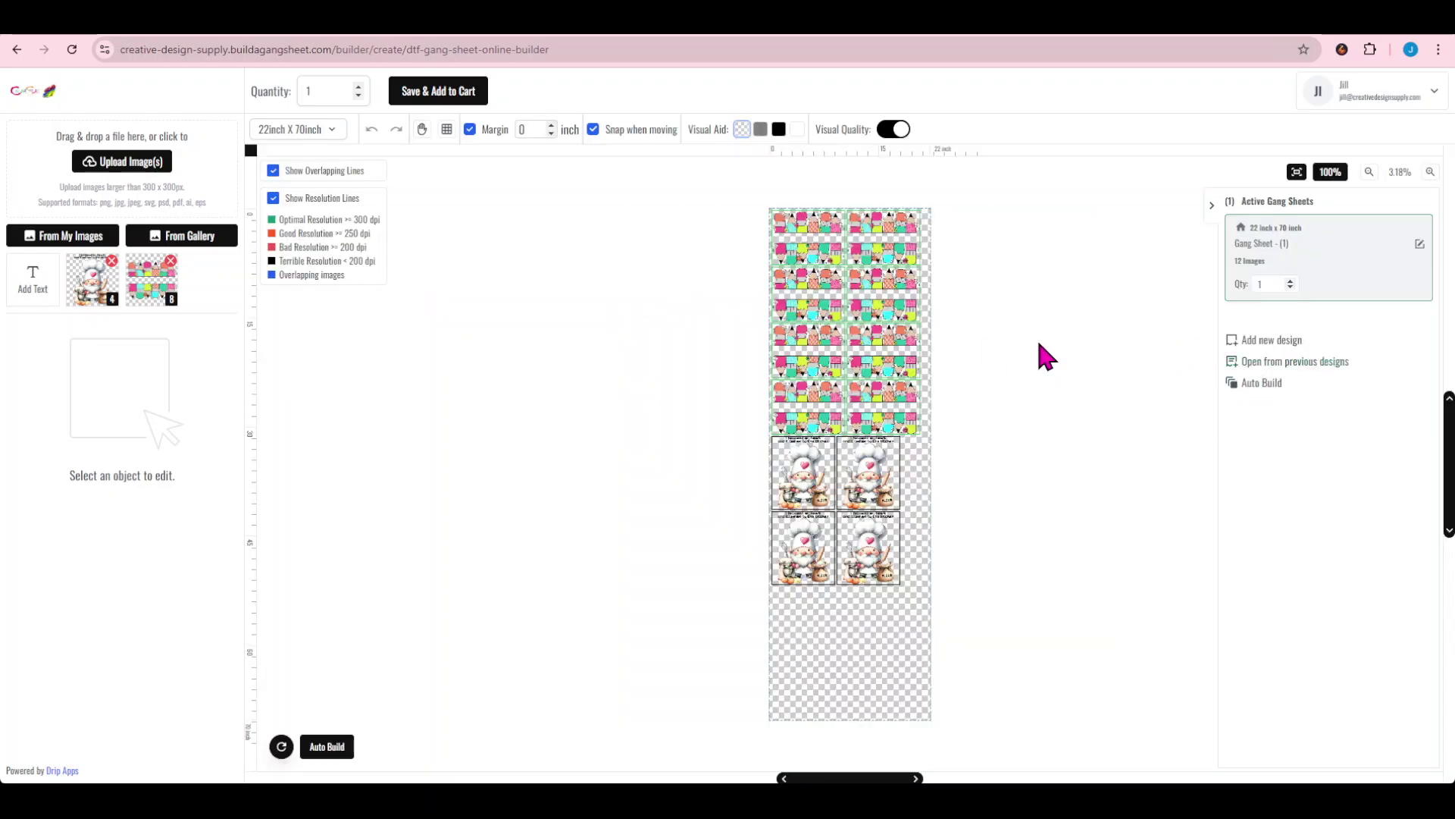
scroll(1047, 356, "down", 1)
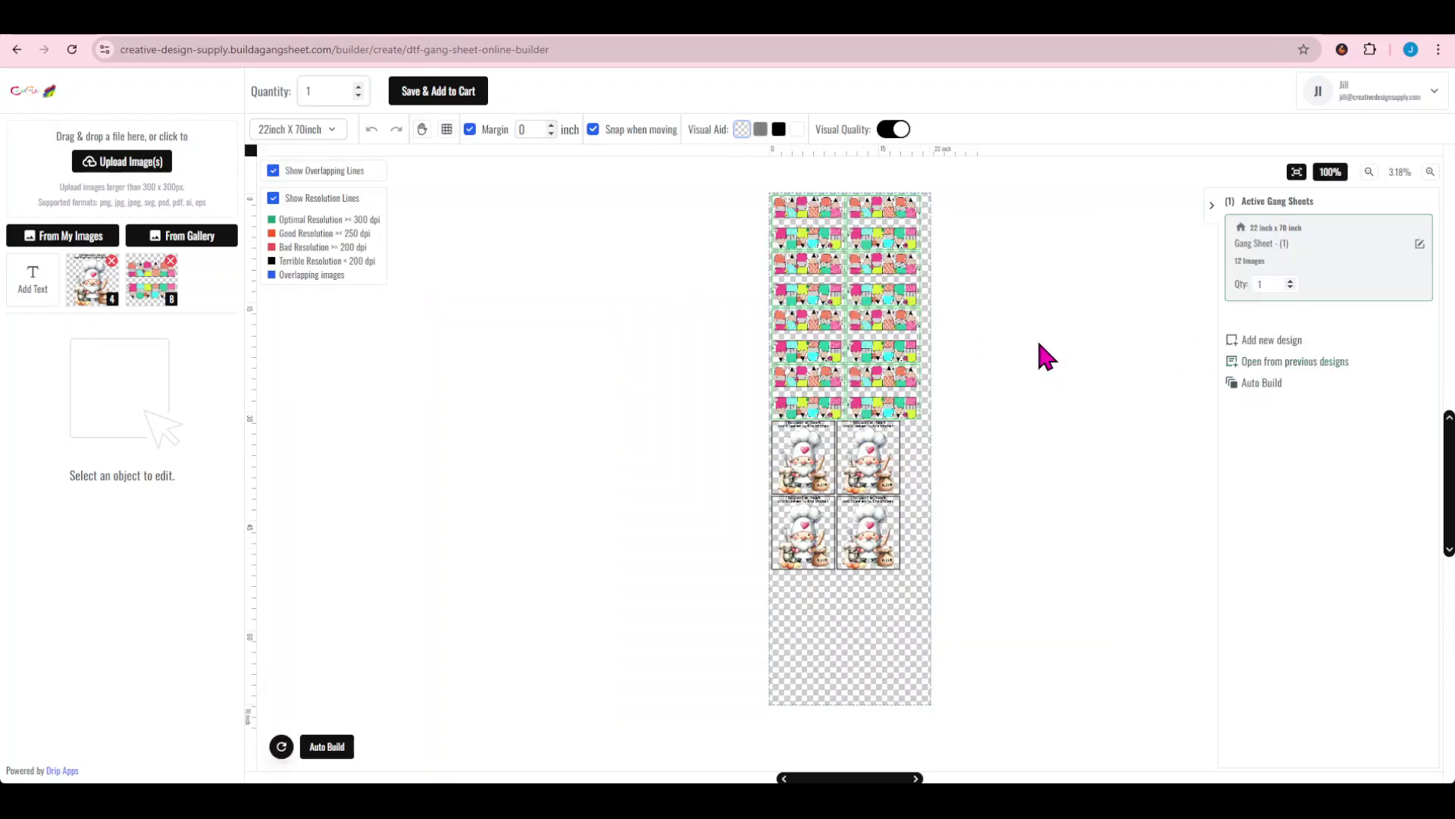
left_click(1430, 172)
left_click(1430, 172)
left_click(1430, 172)
left_click(1430, 173)
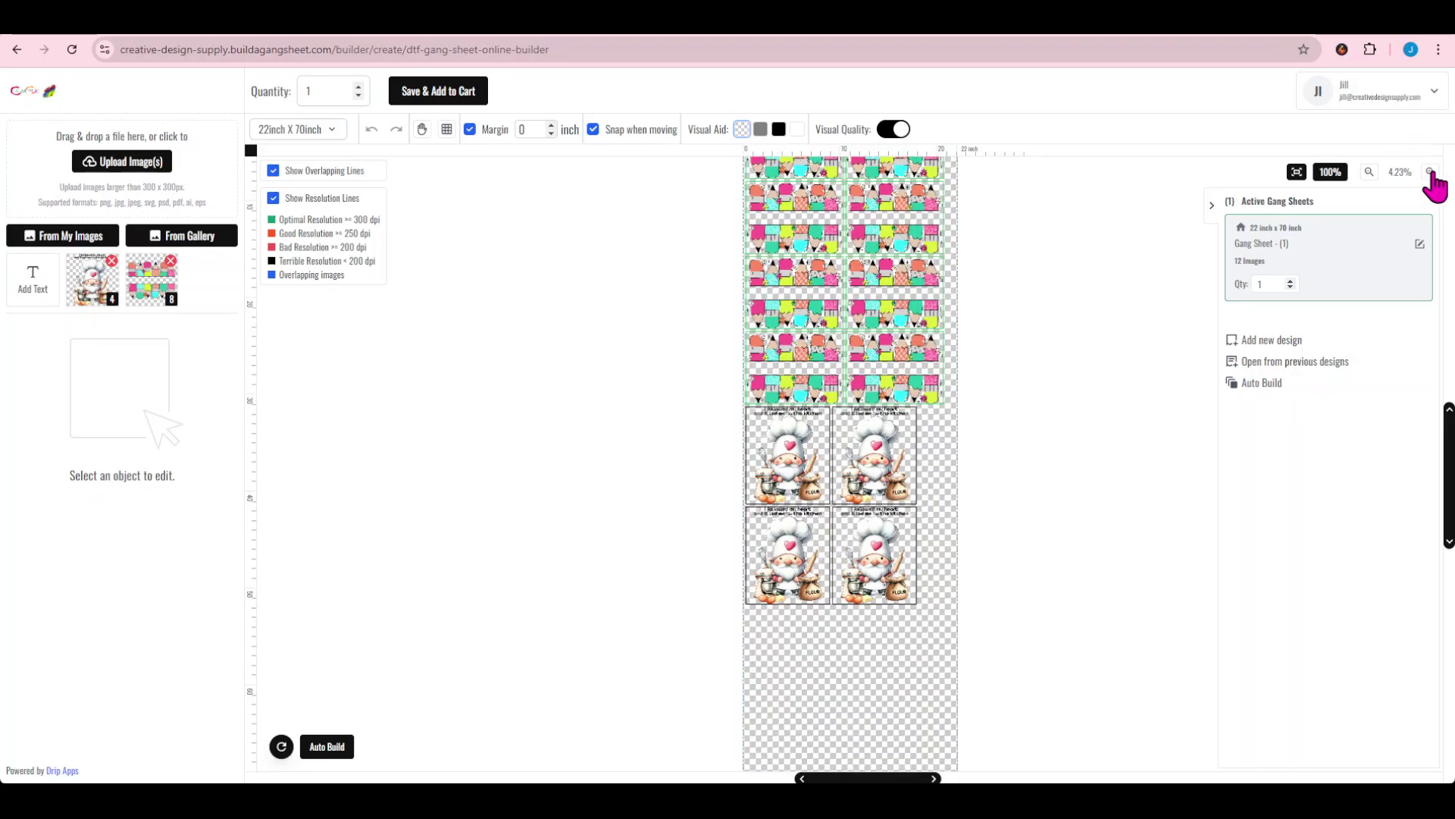
left_click(1430, 172)
left_click(1431, 173)
left_click(1430, 172)
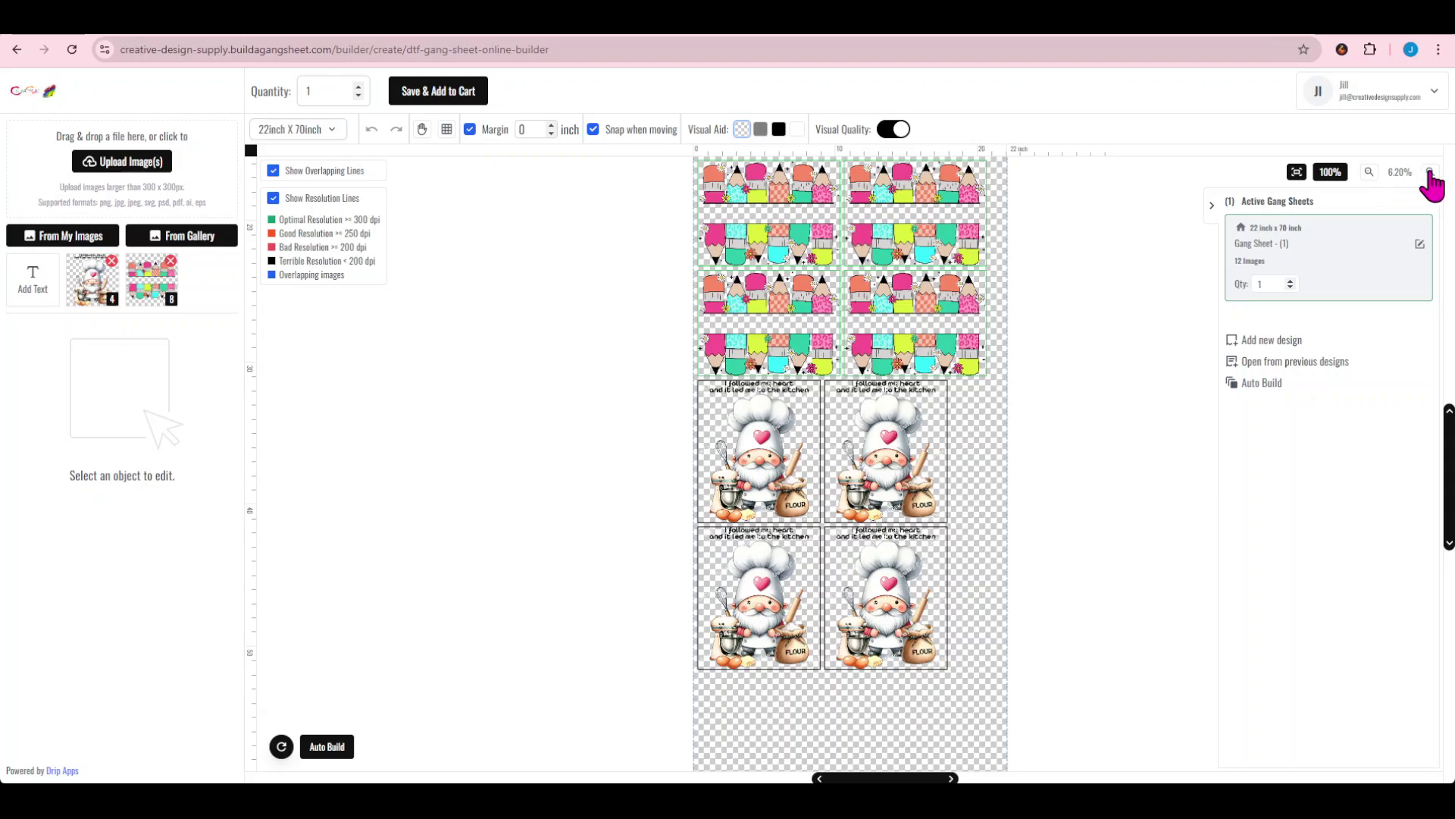
left_click(1430, 172)
left_click(1431, 172)
scroll(1137, 322, "down", 1)
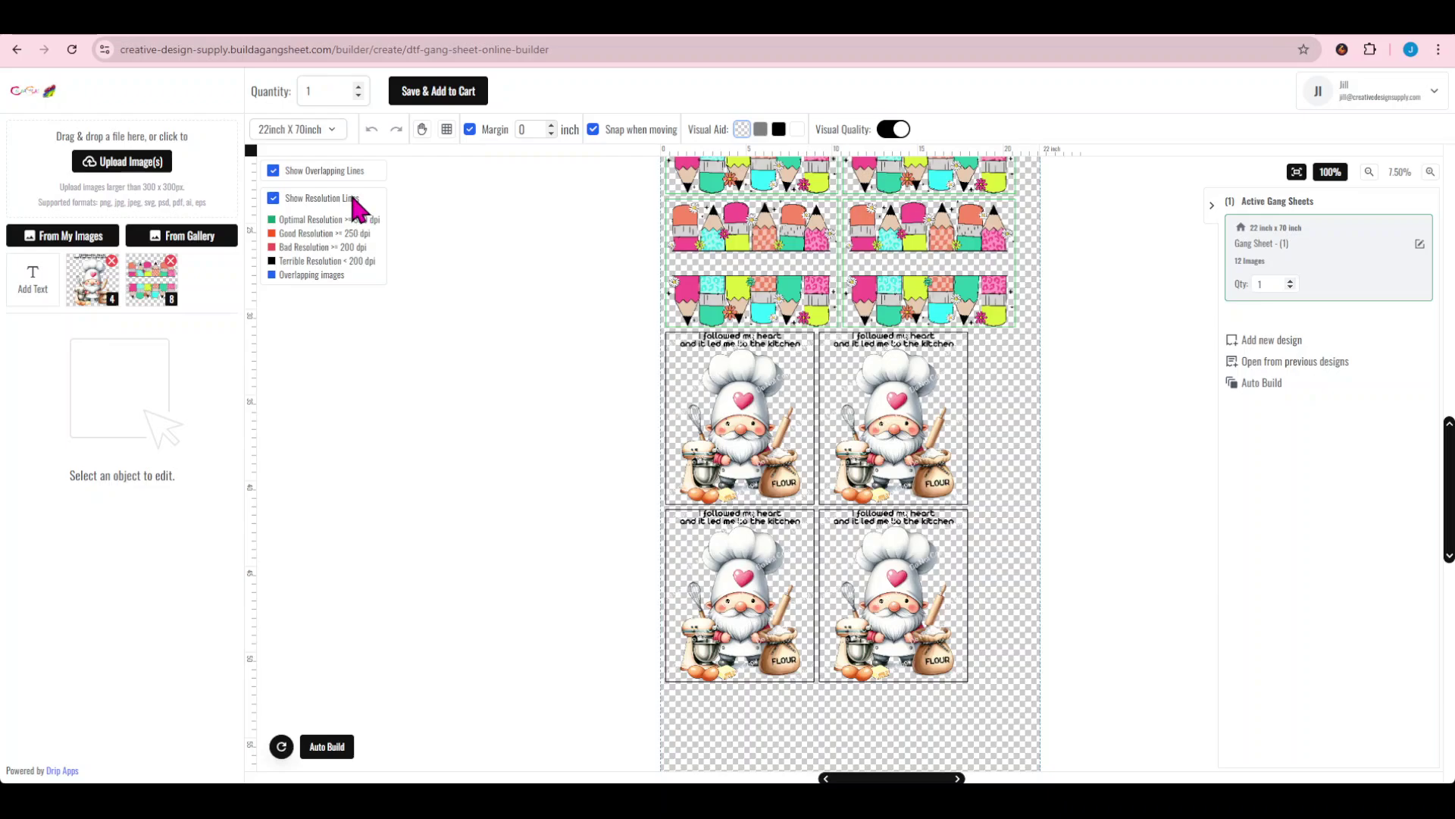
Move and resize the upper-left gnome, then delete it.
left_click_drag(808, 433, 733, 422)
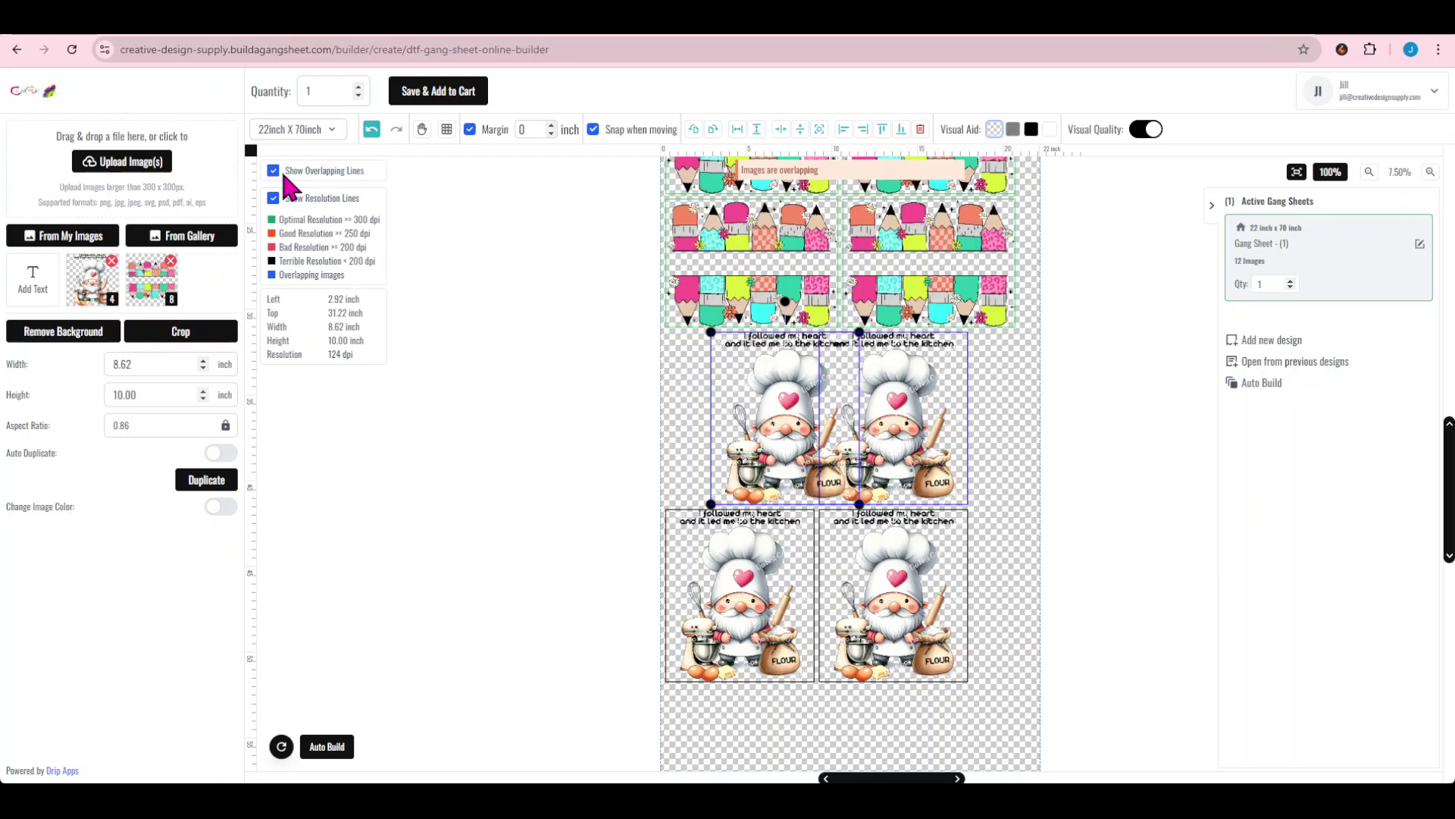
left_click_drag(783, 426, 739, 423)
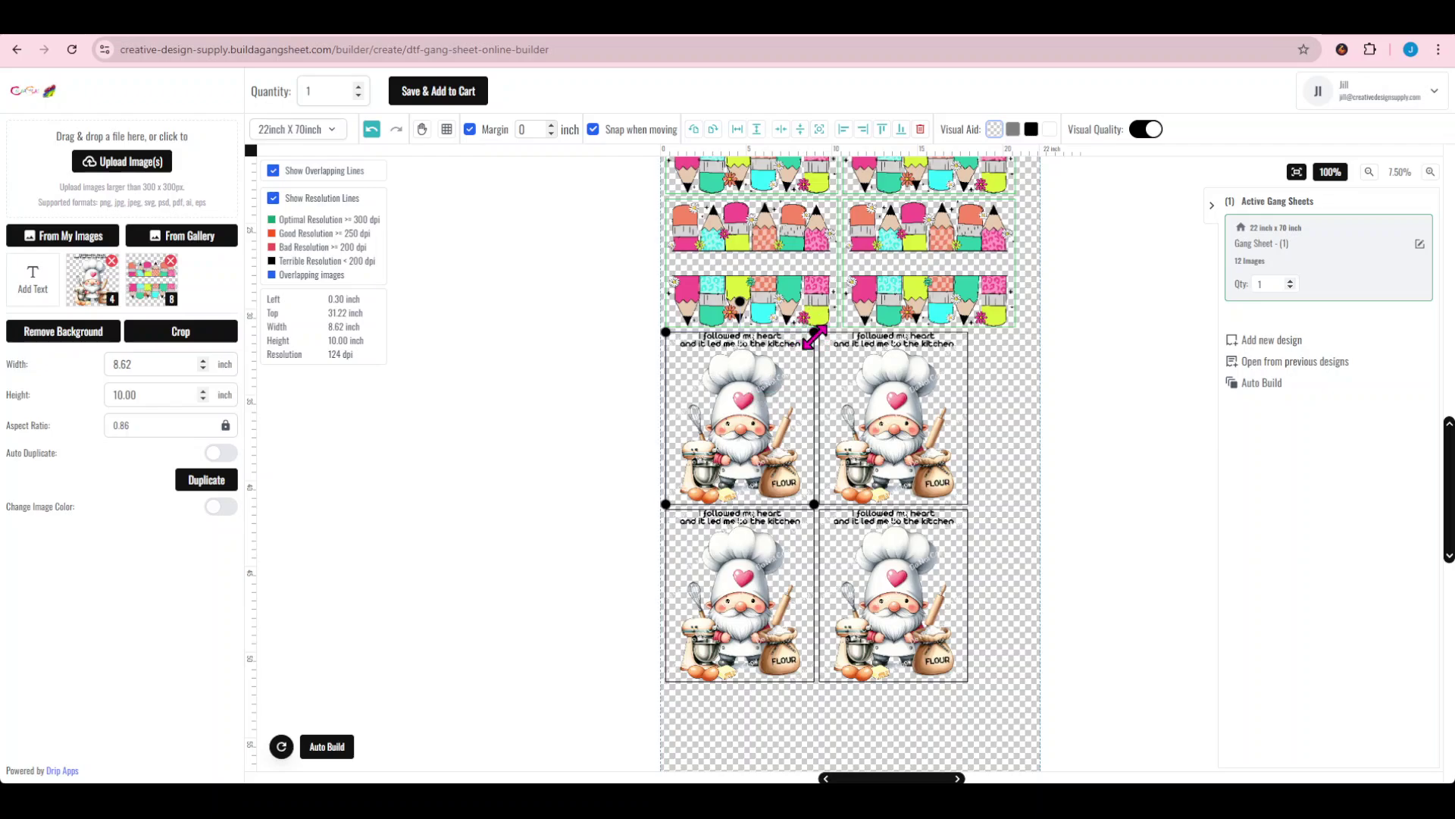
left_click_drag(810, 339, 725, 449)
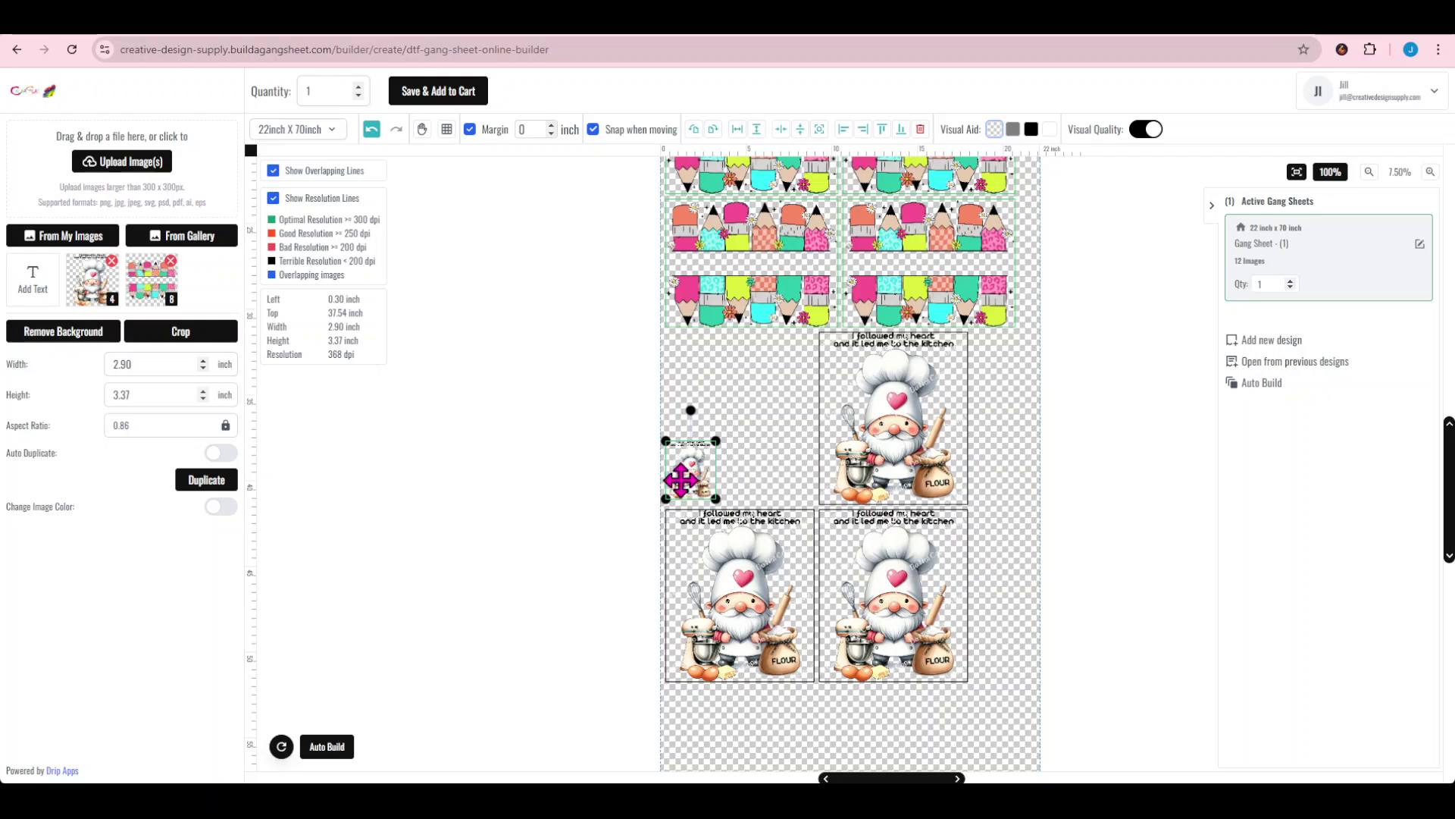
left_click_drag(688, 474, 811, 351)
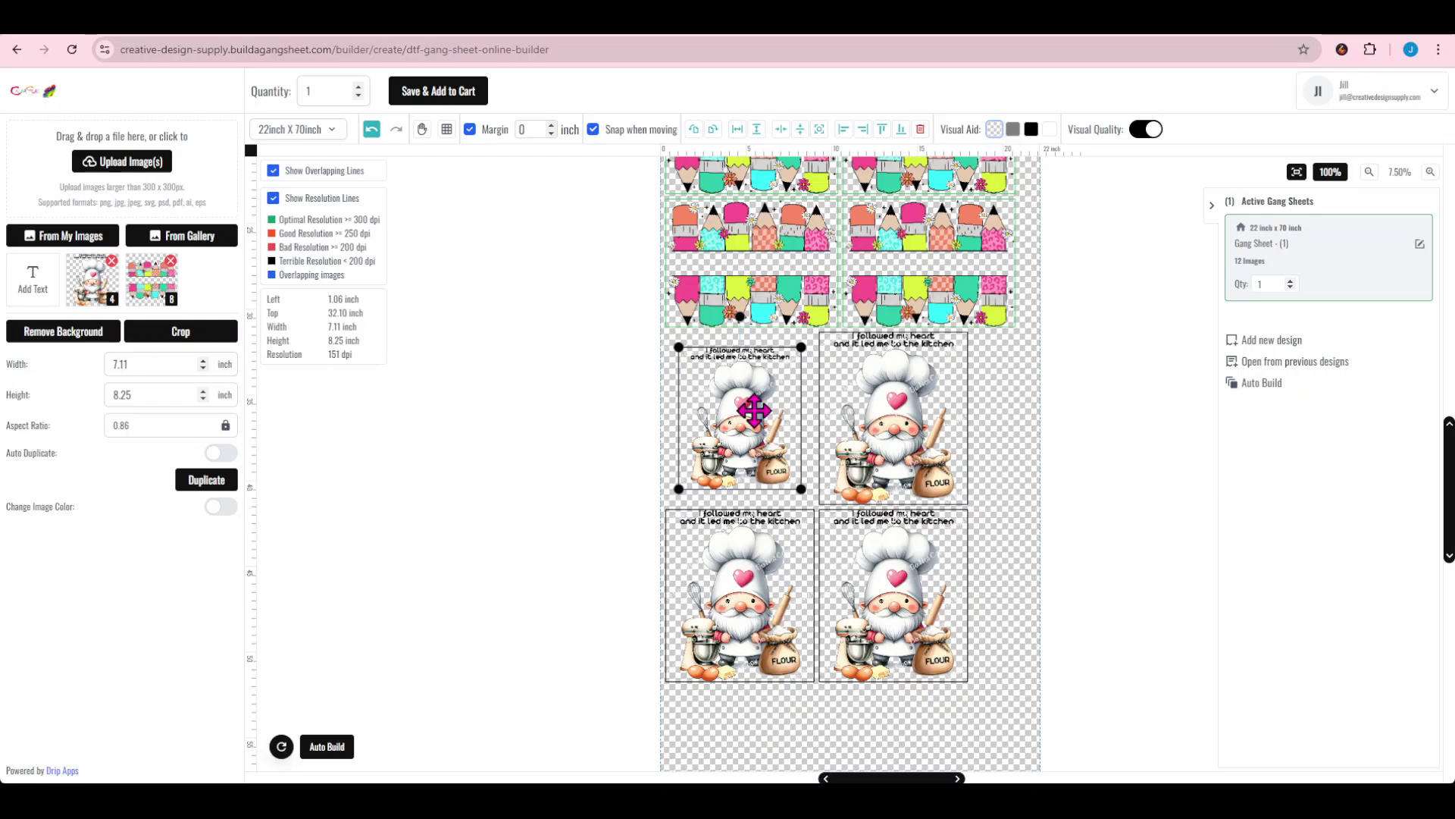
key("Delete")
Delete the remaining three gnomes: upper-right, lower-left and the last one.
left_click(896, 429)
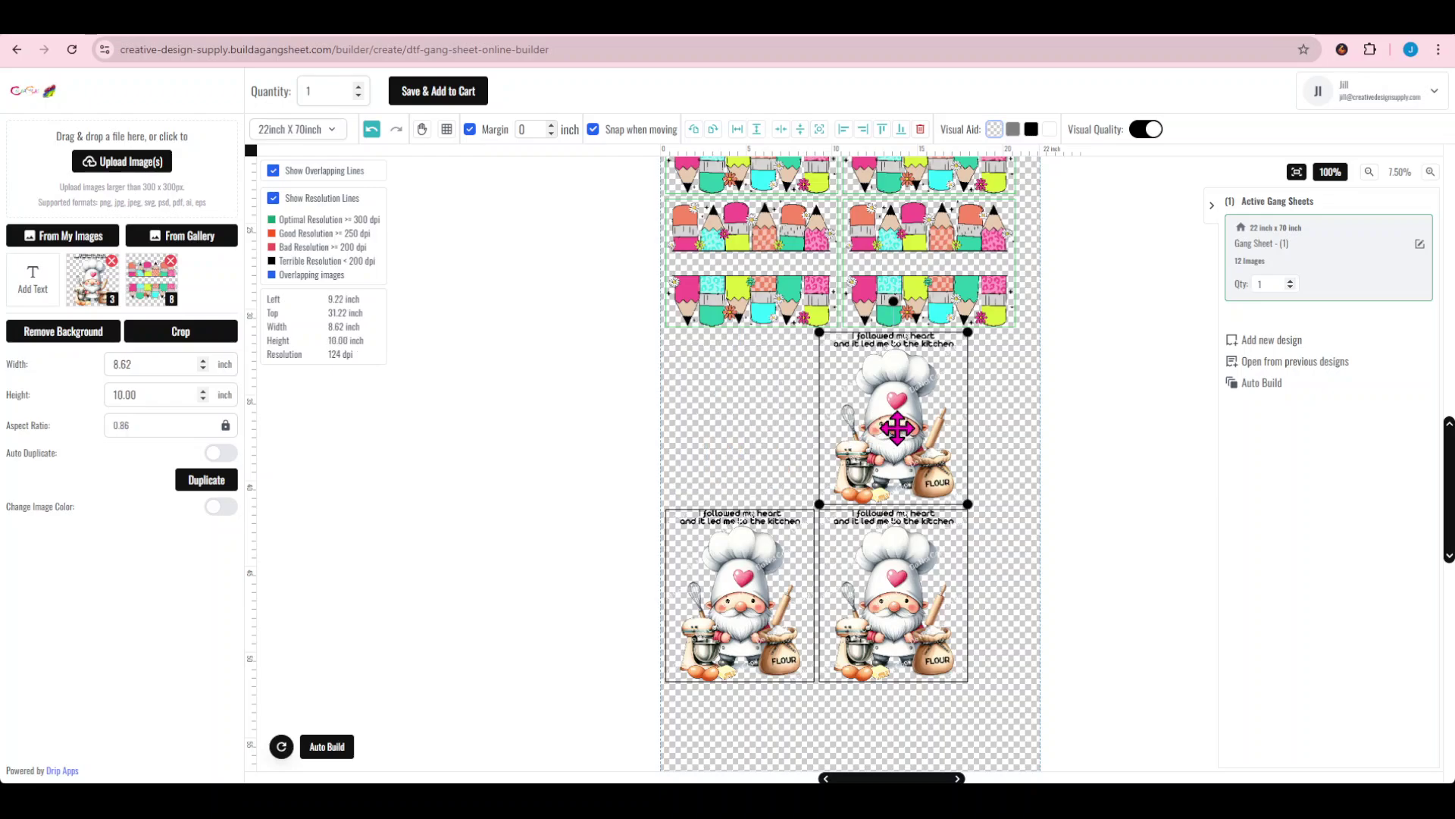
key("Delete")
left_click(744, 578)
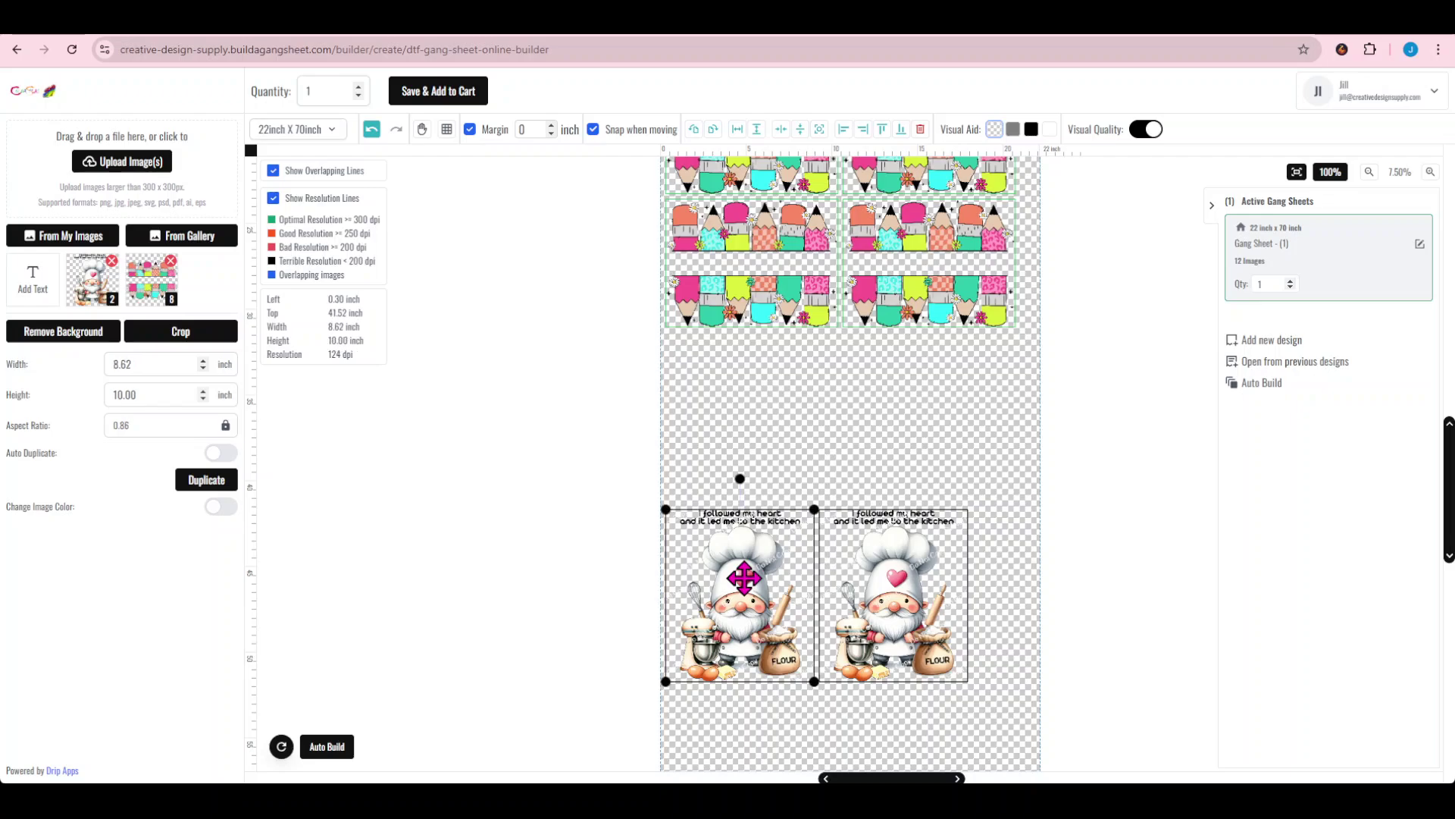
key("Delete")
left_click(870, 578)
key("Delete")
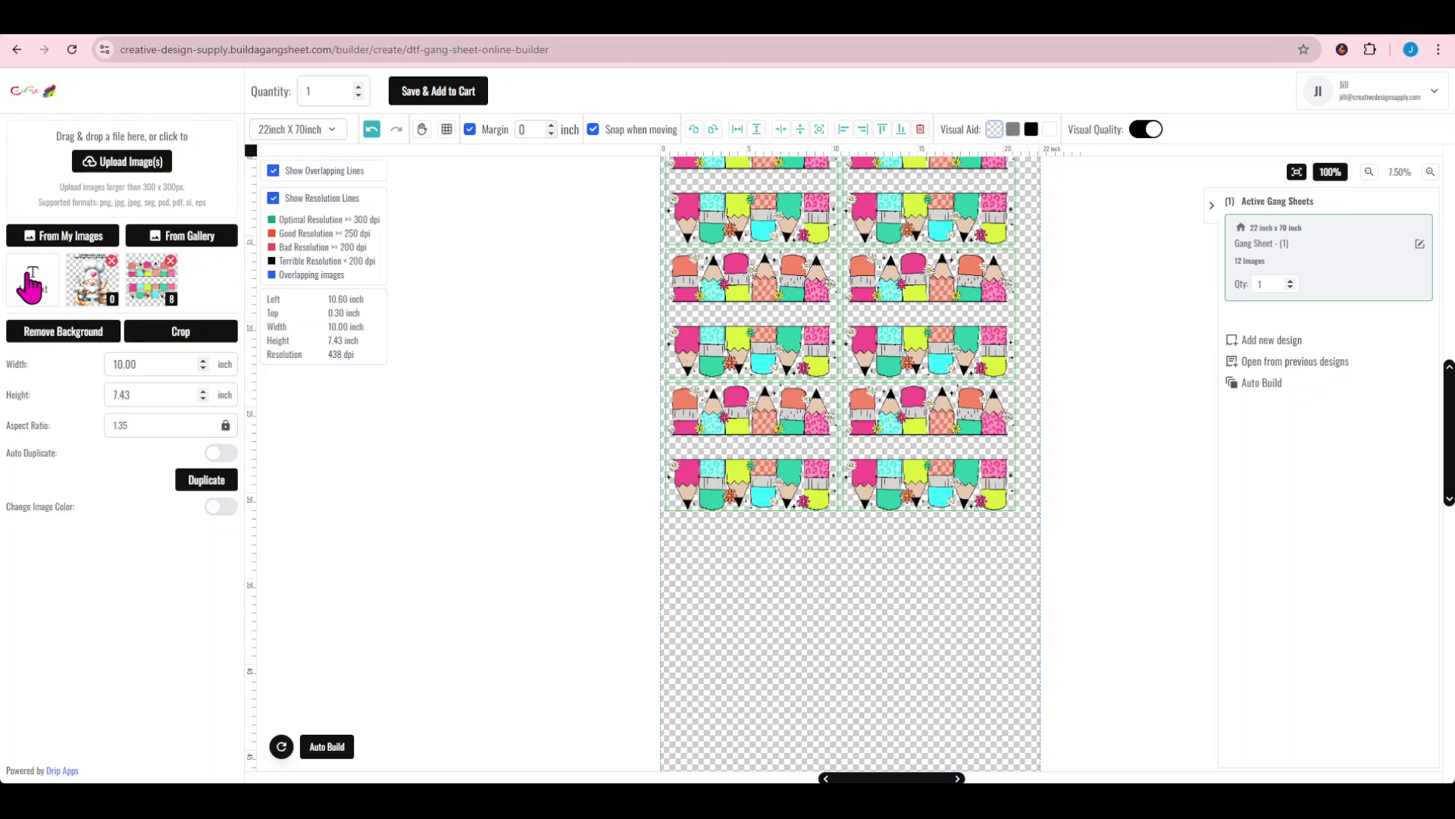
Add a text object below the pencil rows and set its font to Courgette.
left_click(30, 277)
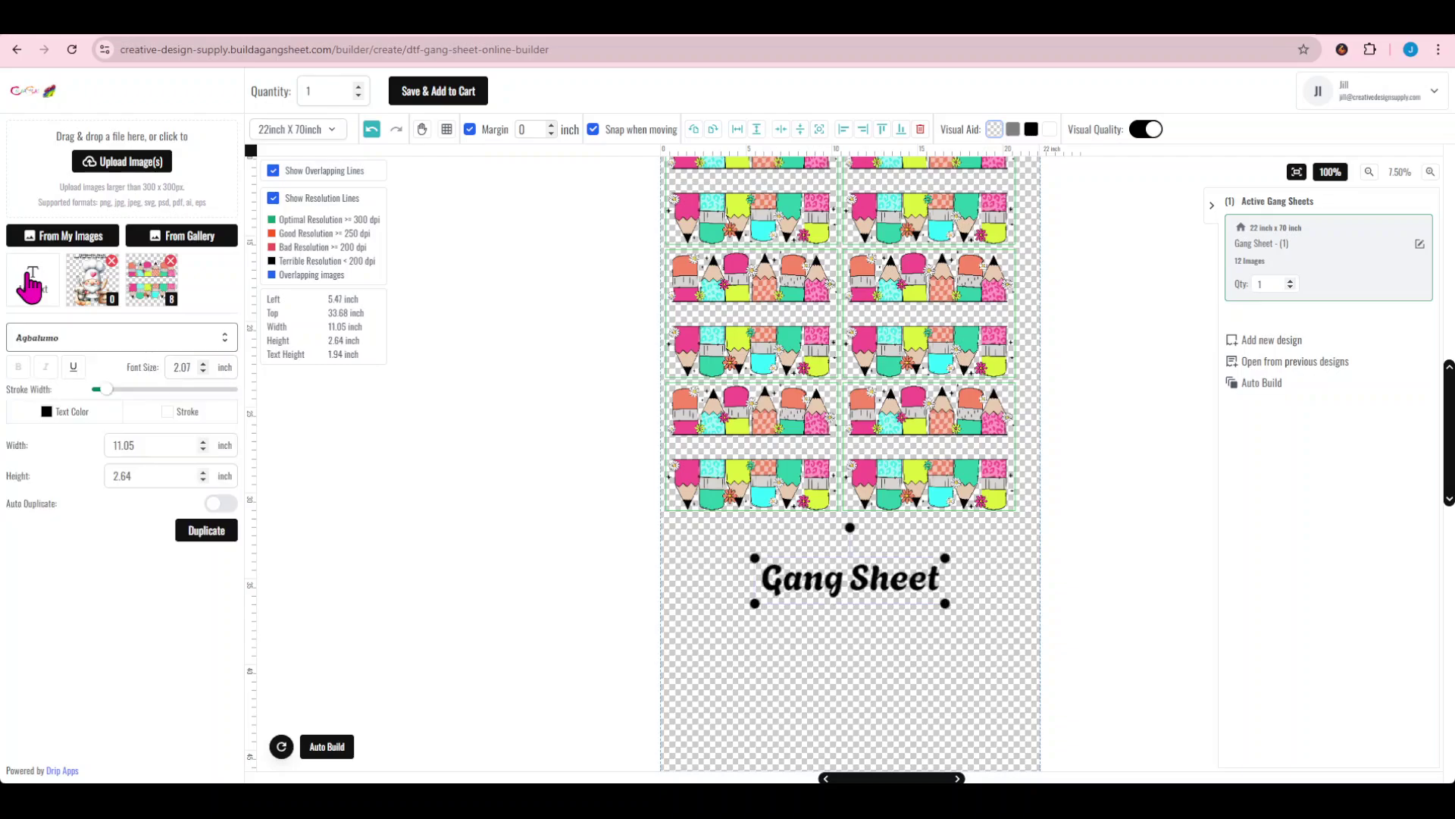
left_click(941, 579)
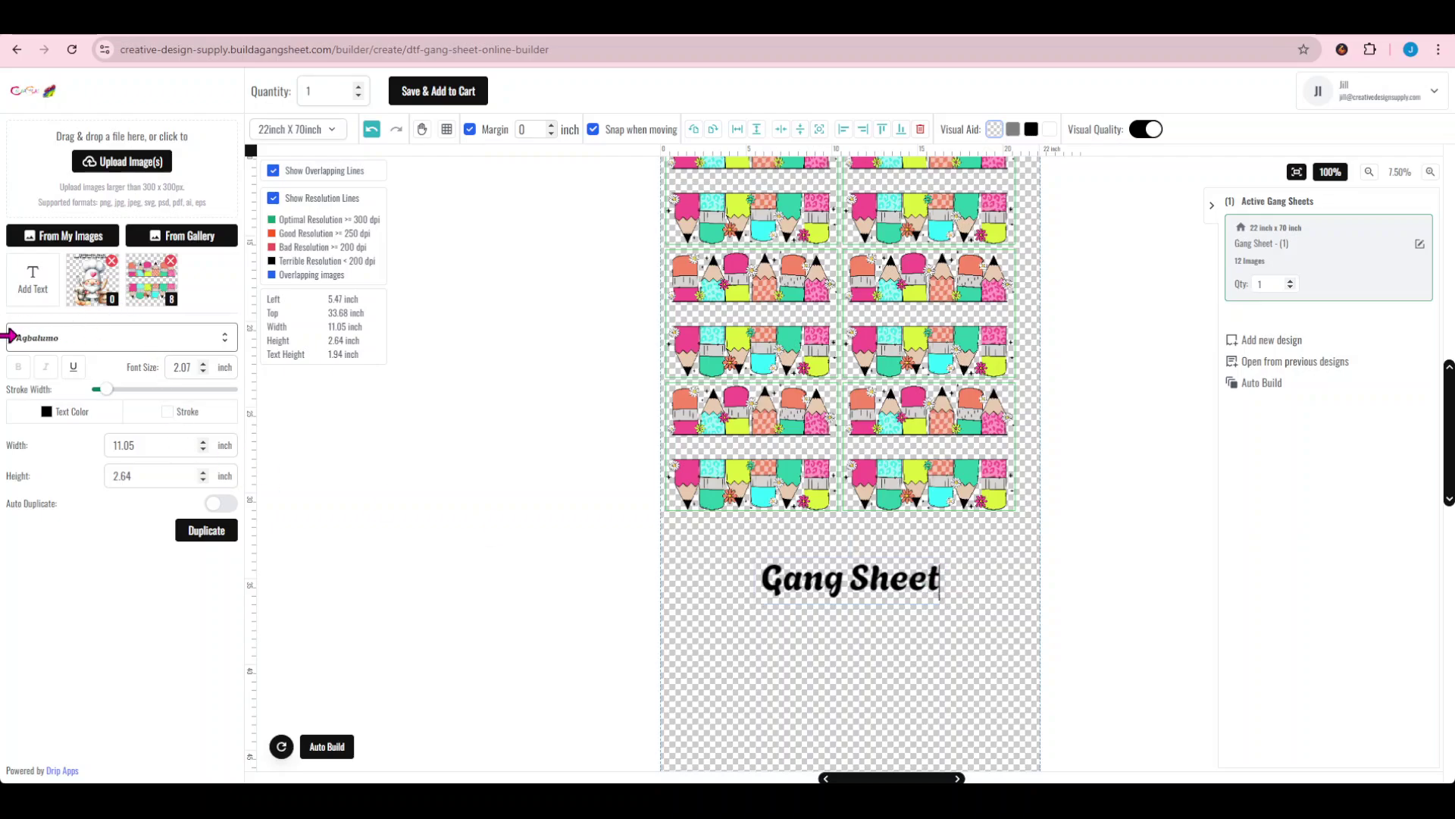
left_click(225, 339)
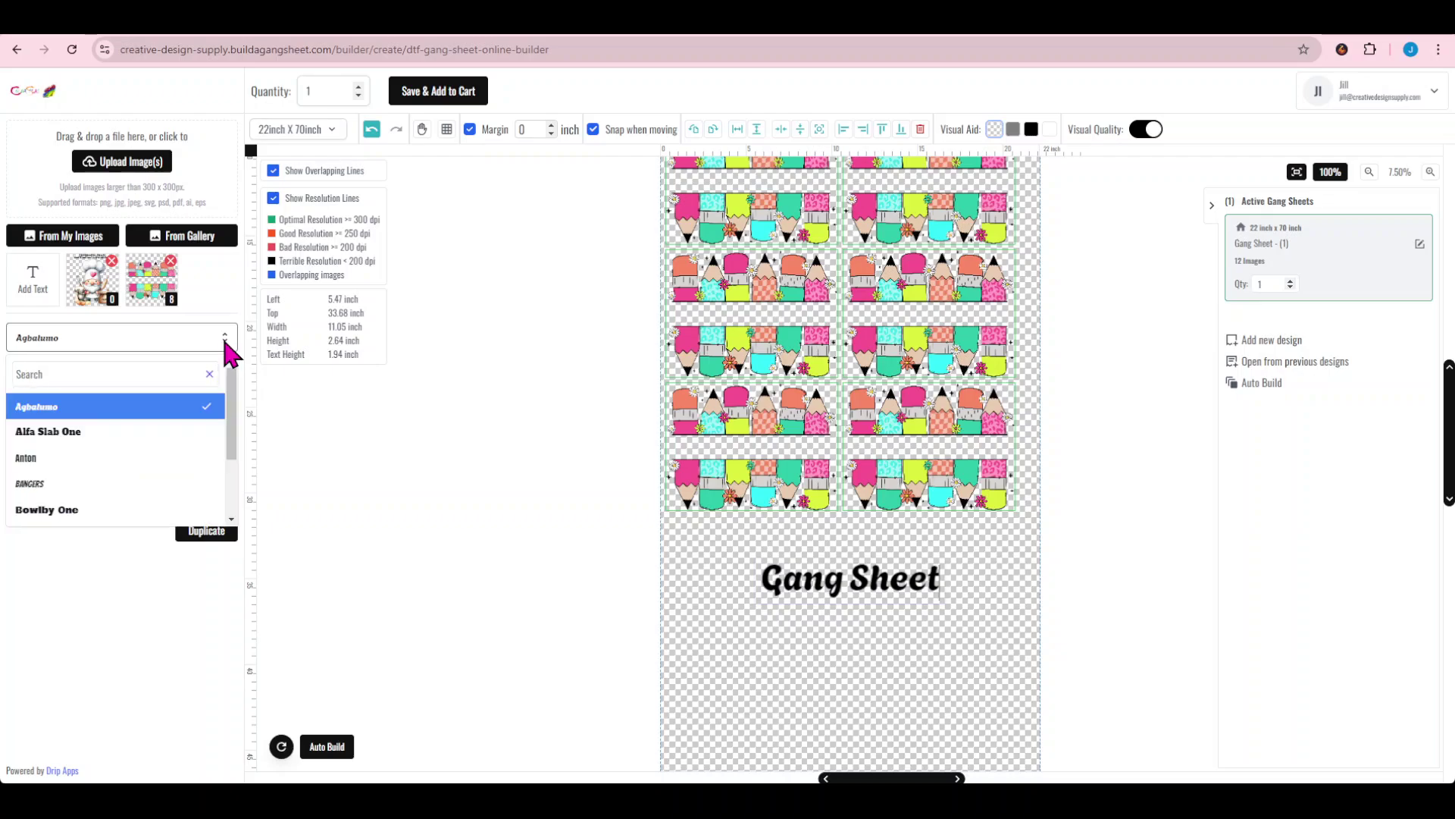
scroll(133, 451, "down", 2)
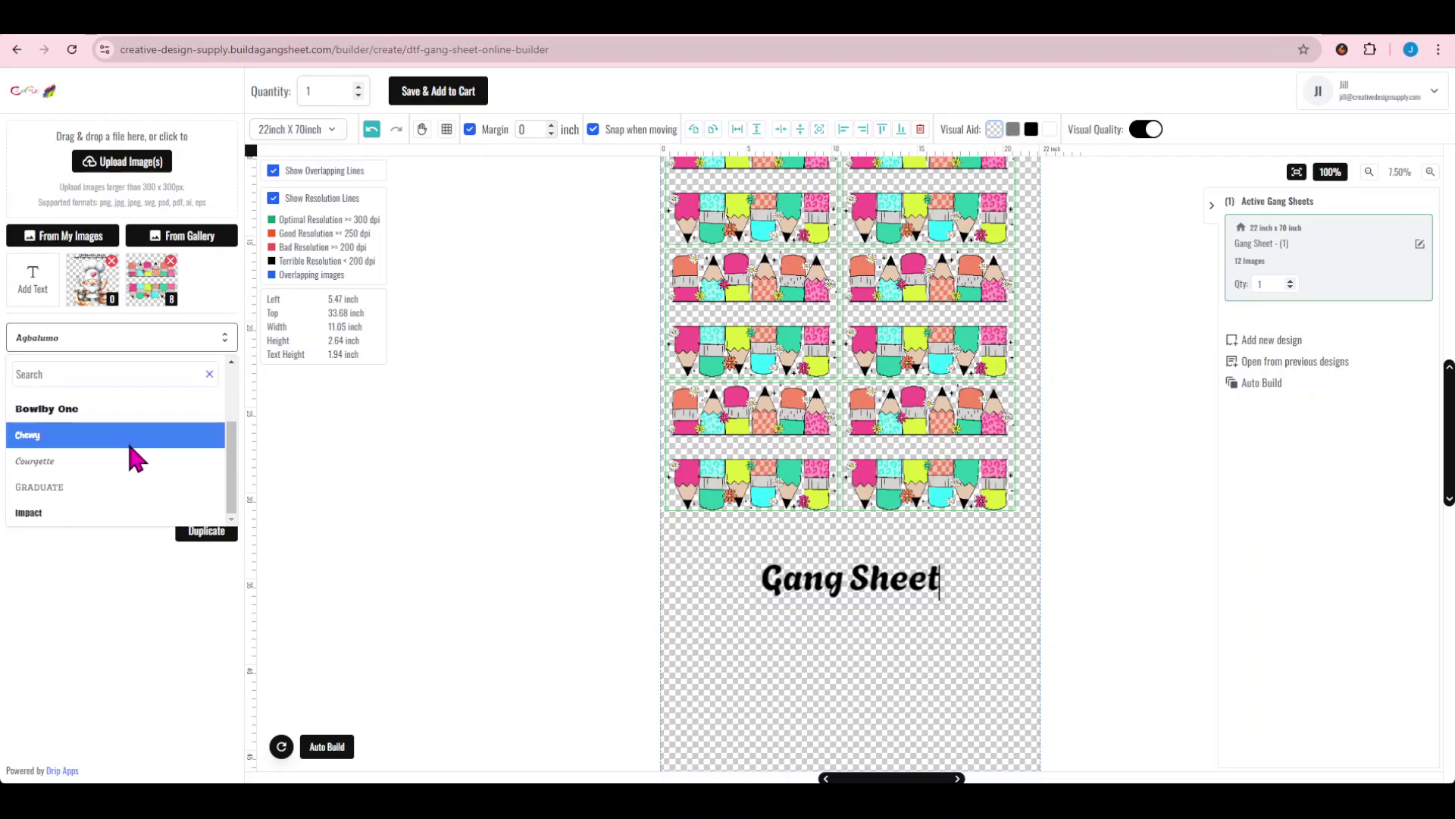
left_click(115, 462)
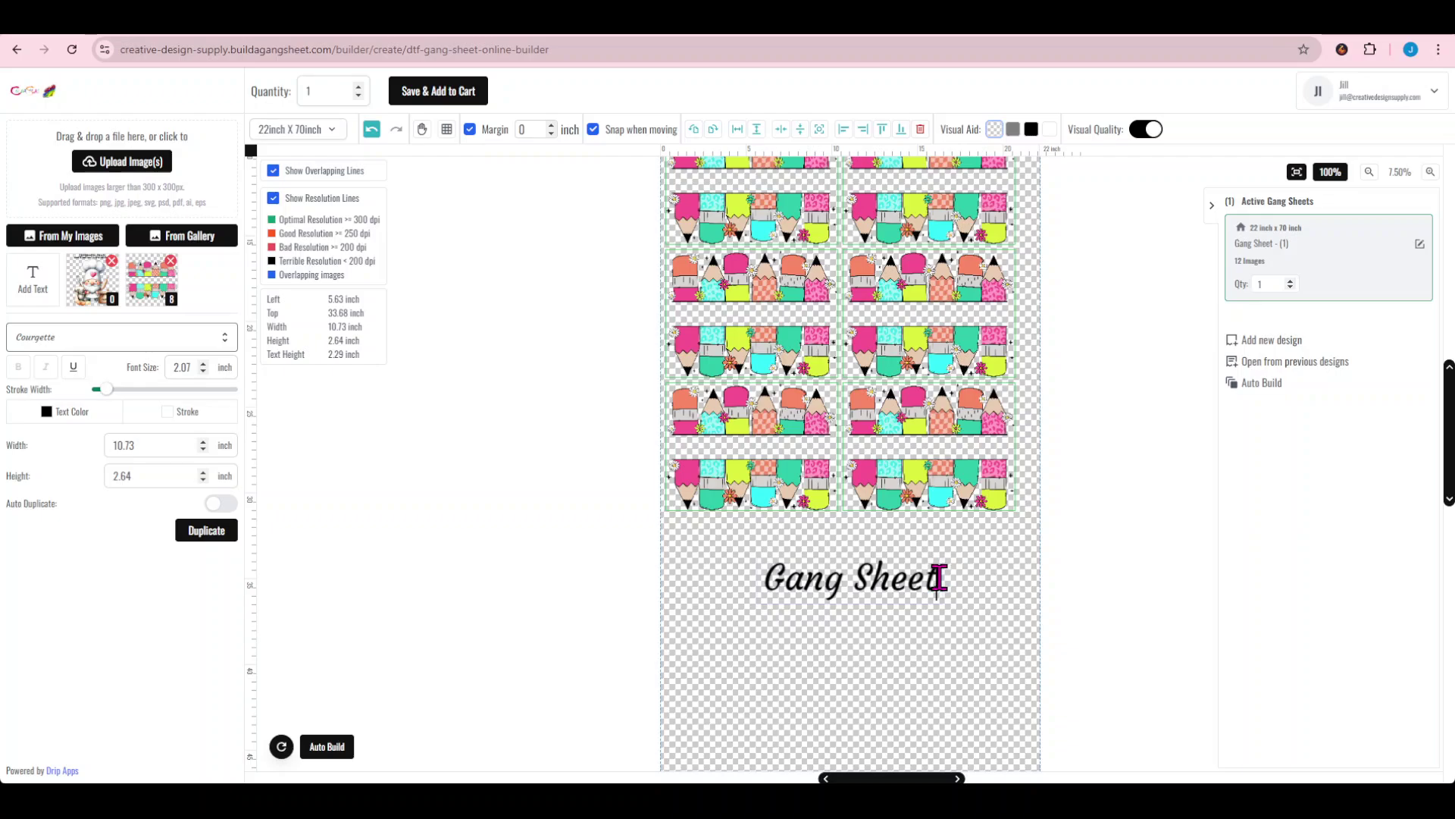
Replace the default Gang Sheet wording with the teacher's name.
left_click_drag(938, 580, 731, 567)
key("BackSpace")
type("Mrs")
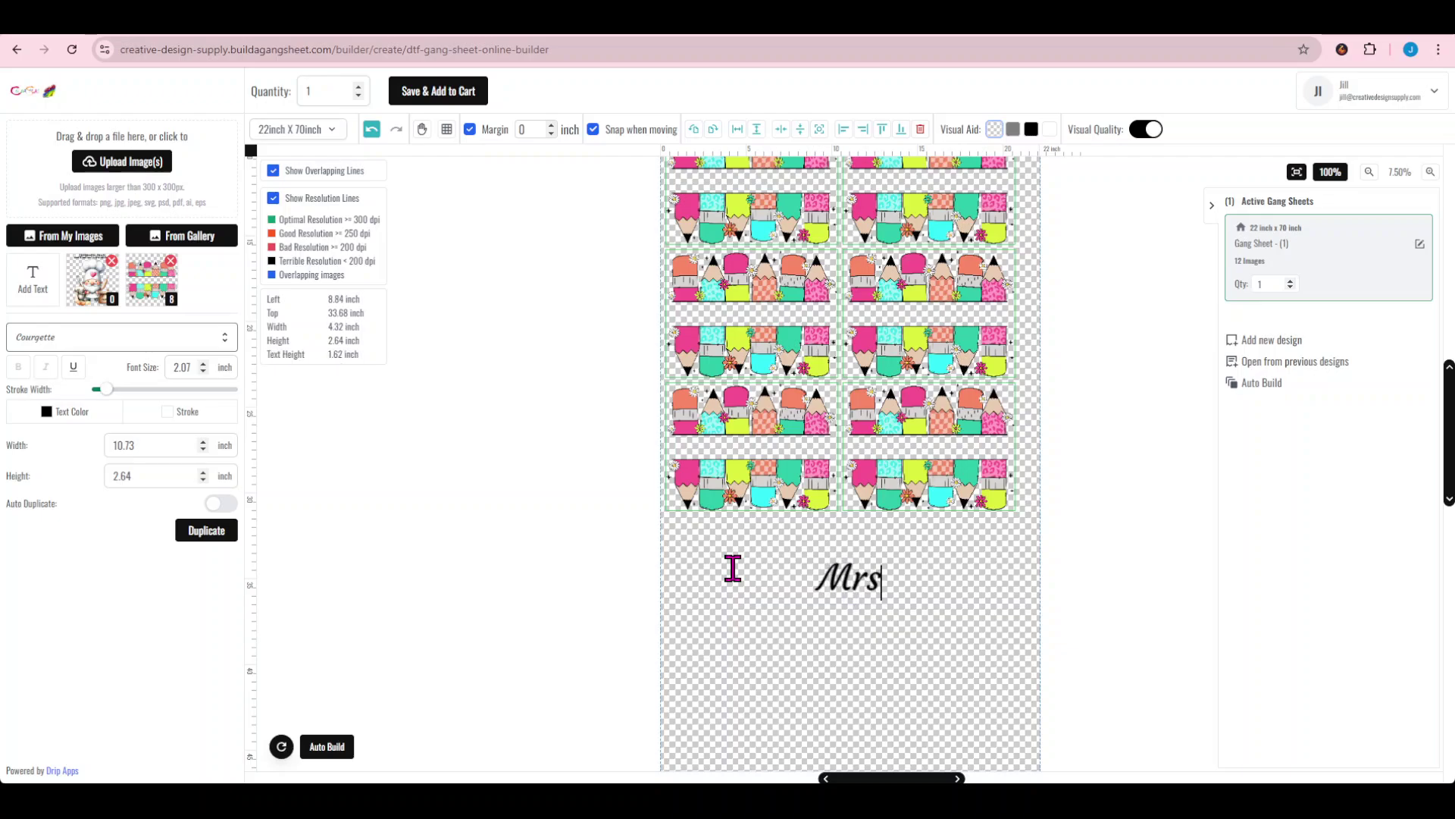
type(". Smith")
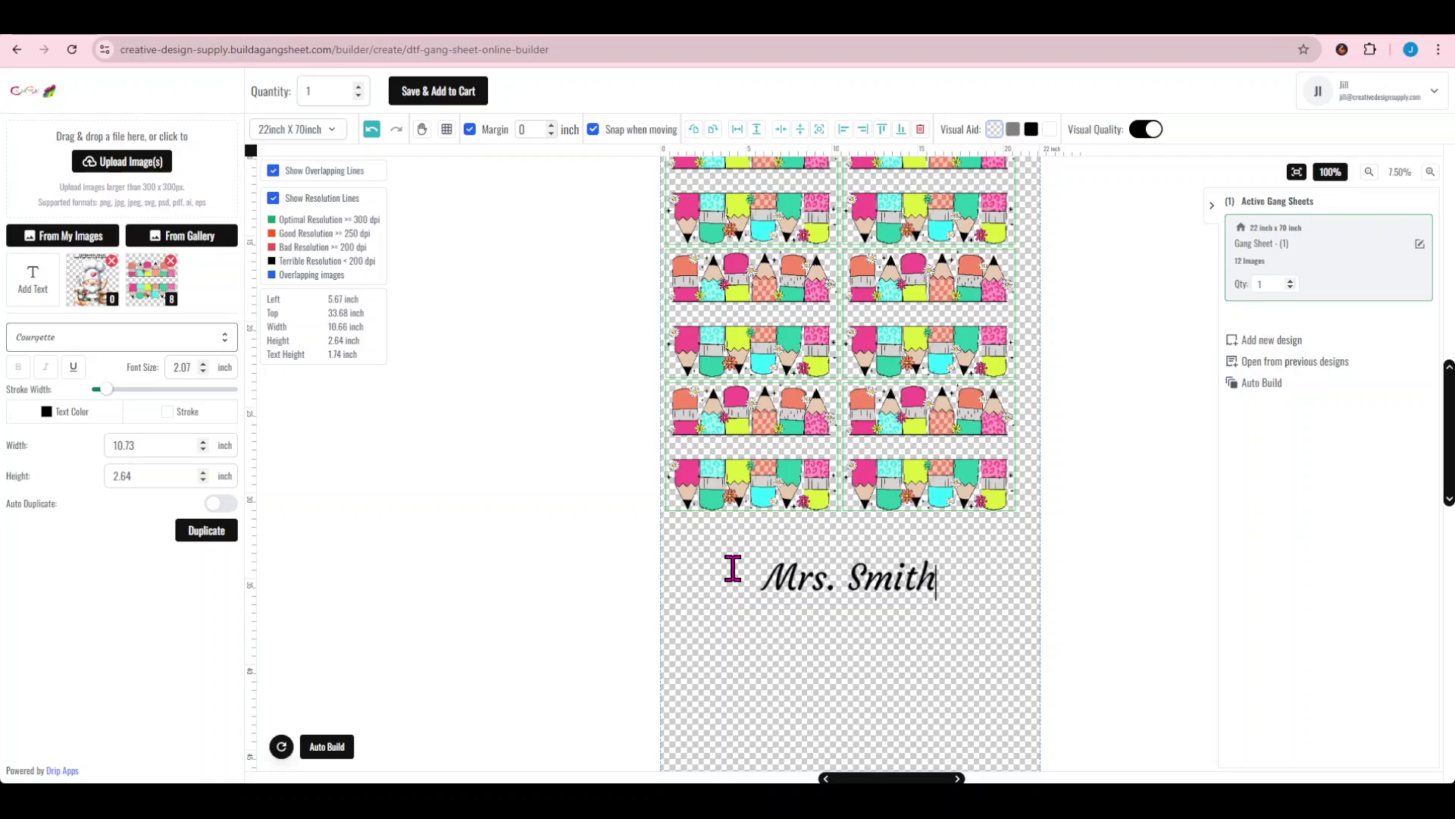
Move the name text onto the lower-left pencil border, shrink it, and fine-tune its position.
left_click(975, 567)
left_click(917, 573)
mouse_move(861, 588)
left_mouse_down()
mouse_move(868, 542)
mouse_move(782, 428)
mouse_move(724, 453)
mouse_move(777, 458)
left_mouse_up()
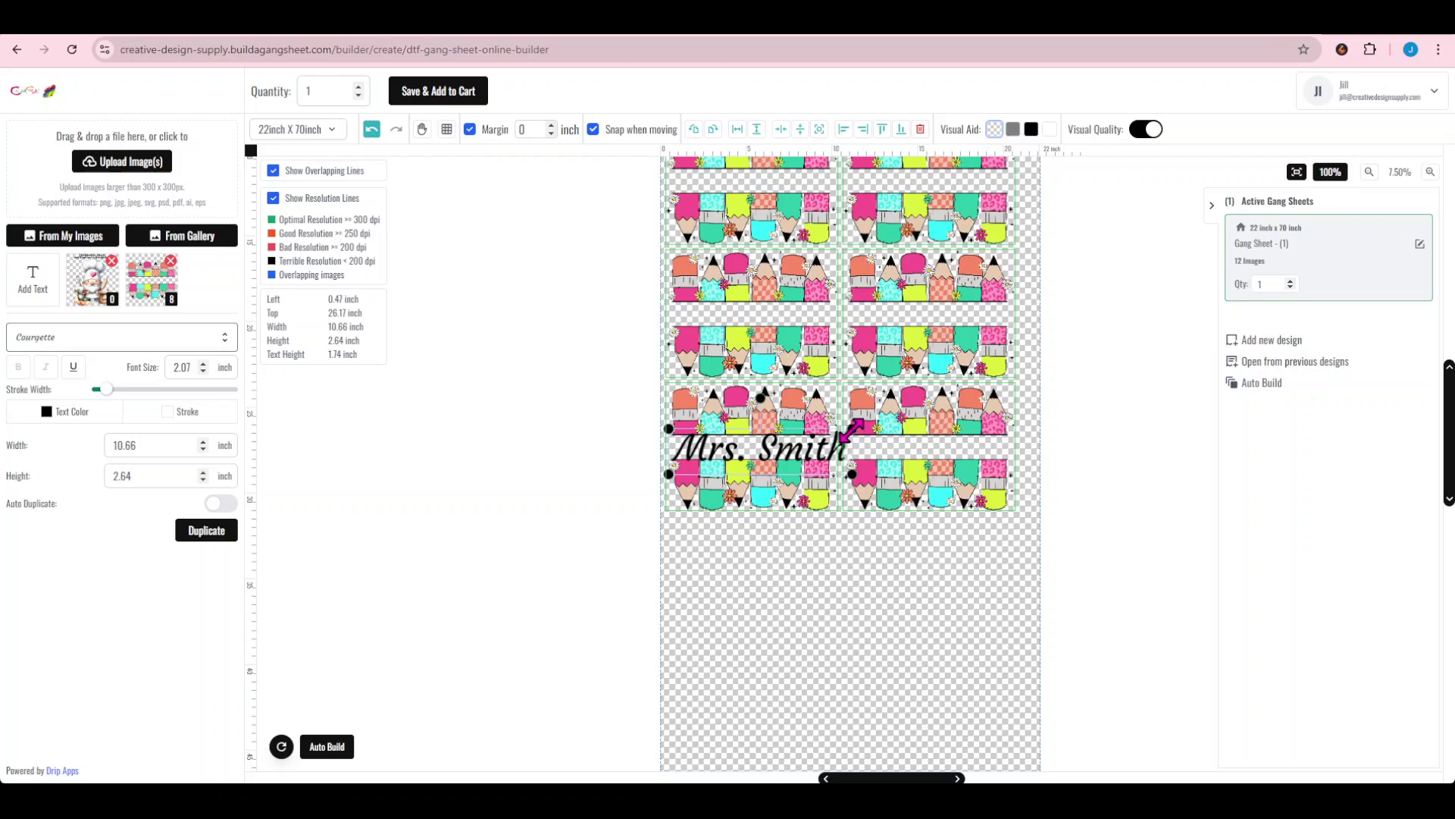
left_click_drag(852, 429, 798, 450)
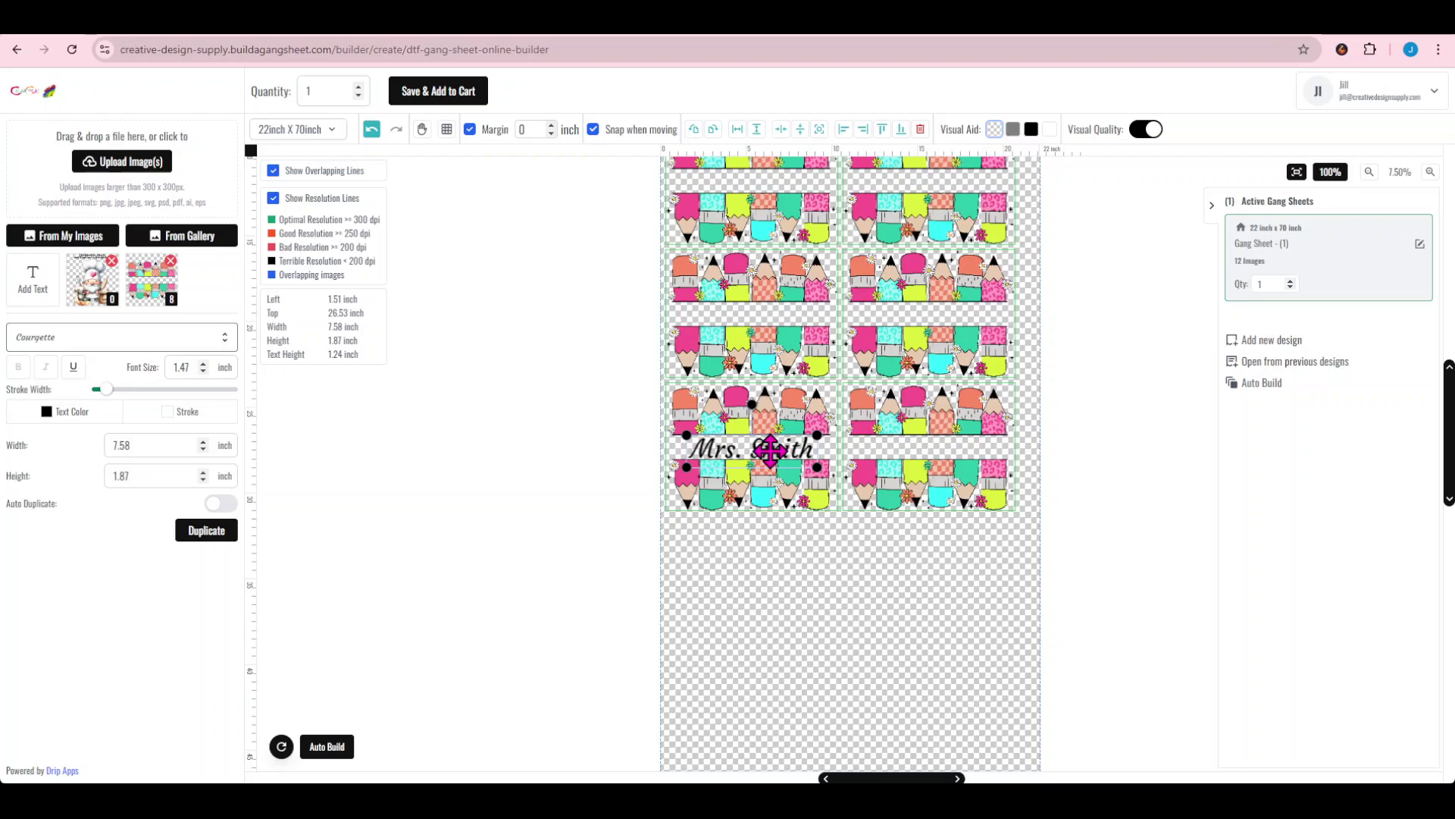
left_click_drag(770, 452, 770, 457)
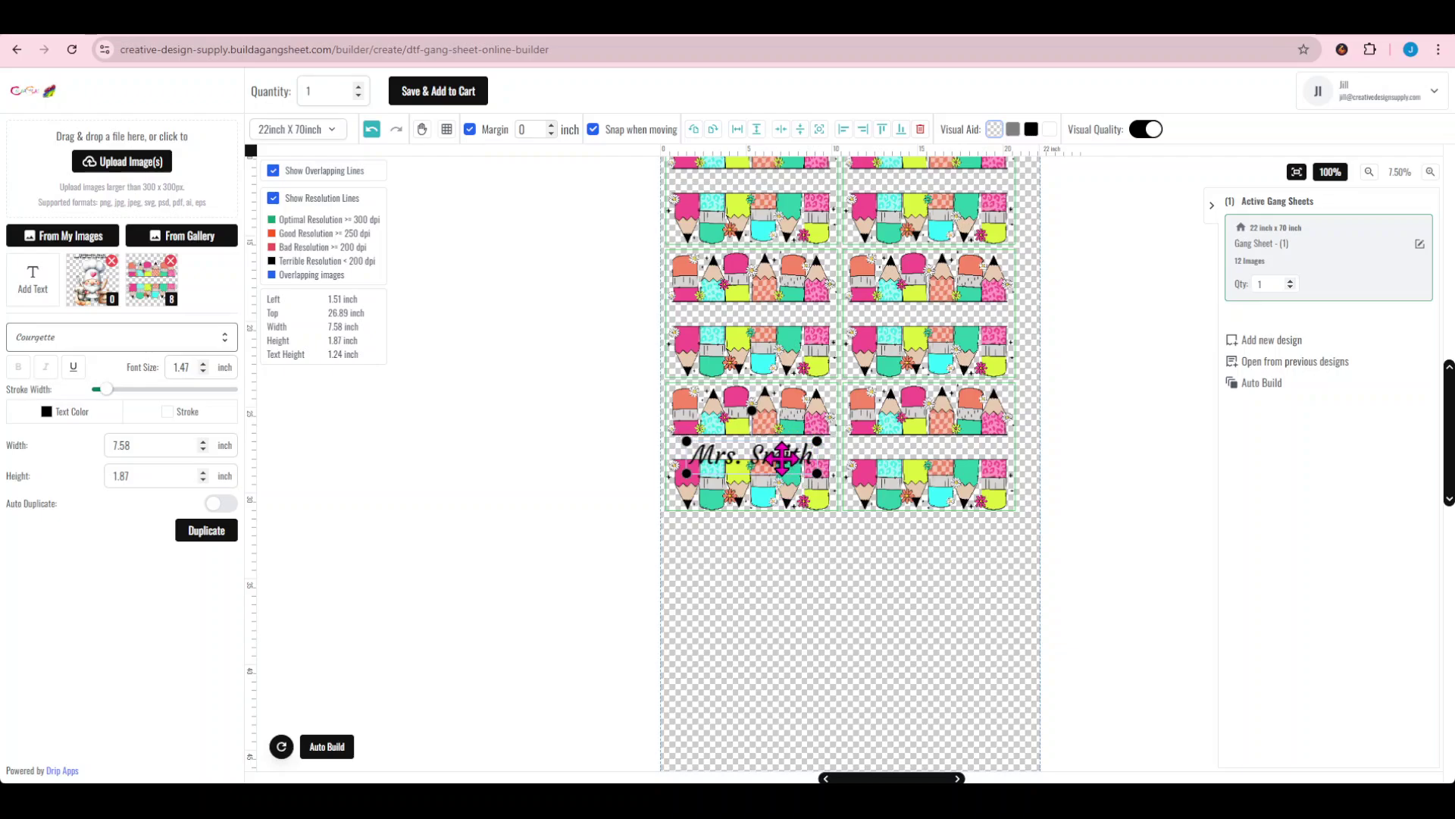
left_click_drag(783, 458, 783, 453)
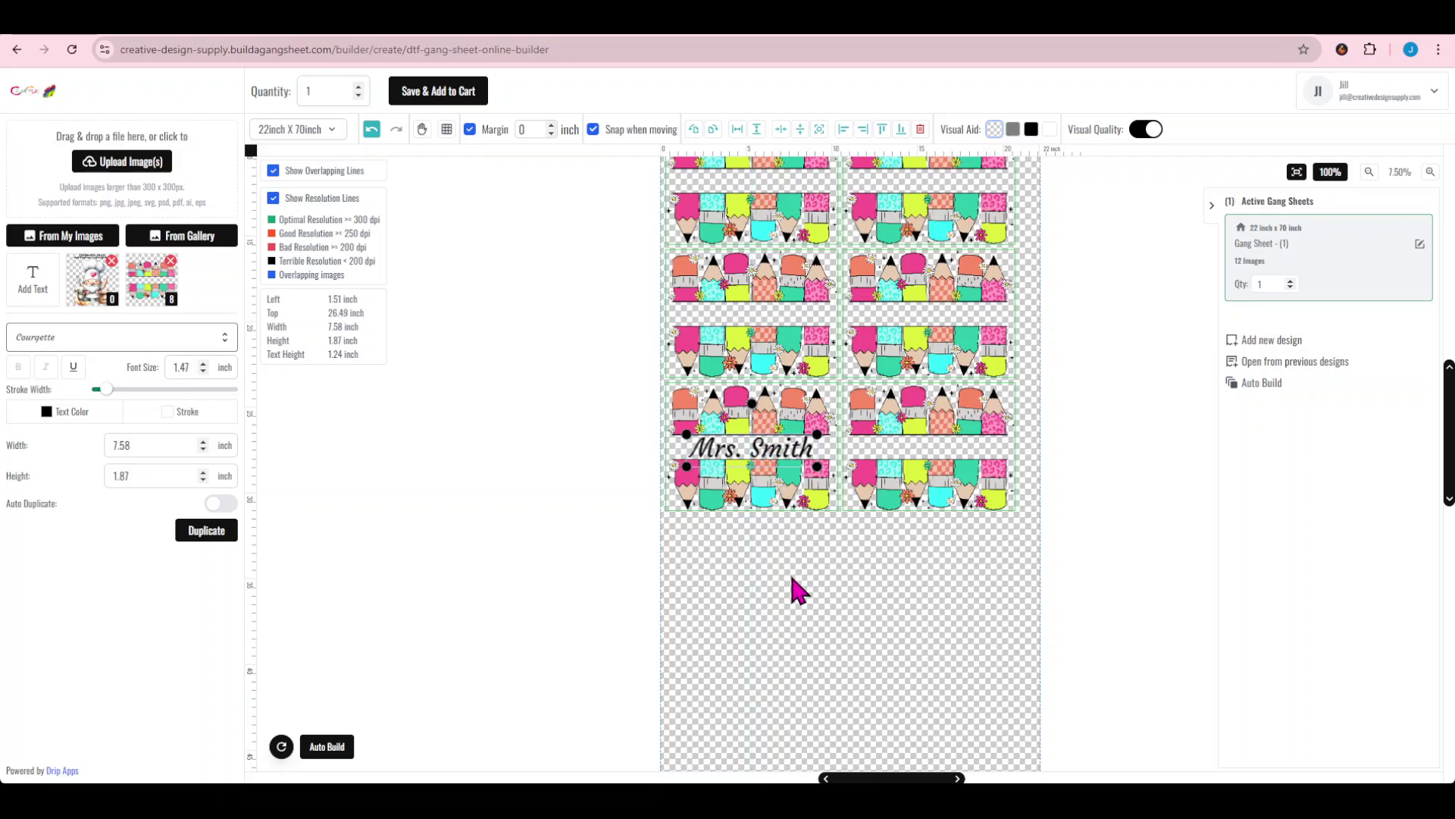
Add a Gang Sheet text into the lower-right pencil border, rotating it a full turn back to horizontal.
left_click(36, 282)
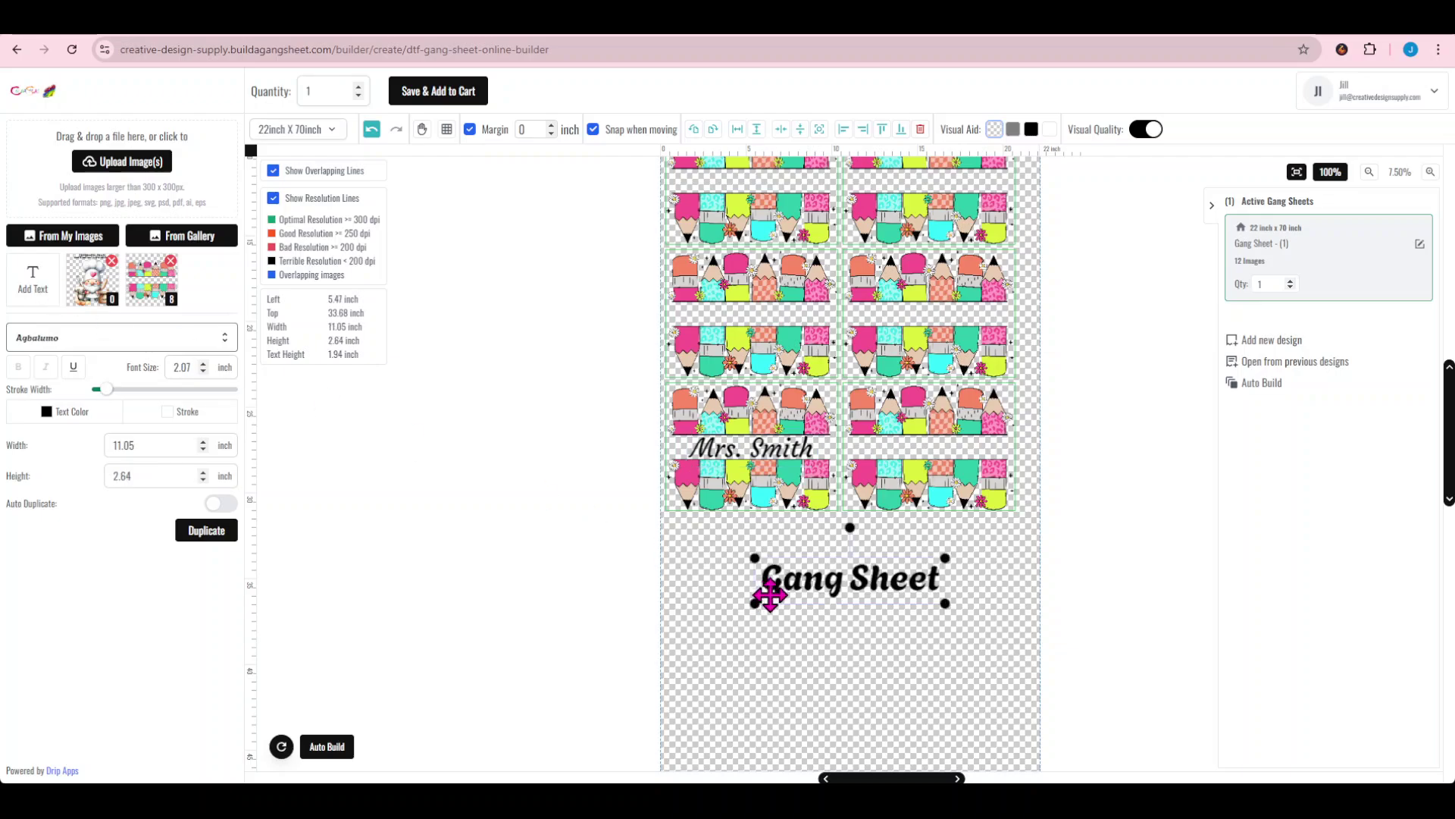
mouse_move(895, 581)
left_mouse_down()
mouse_move(1012, 429)
mouse_move(970, 450)
left_mouse_up()
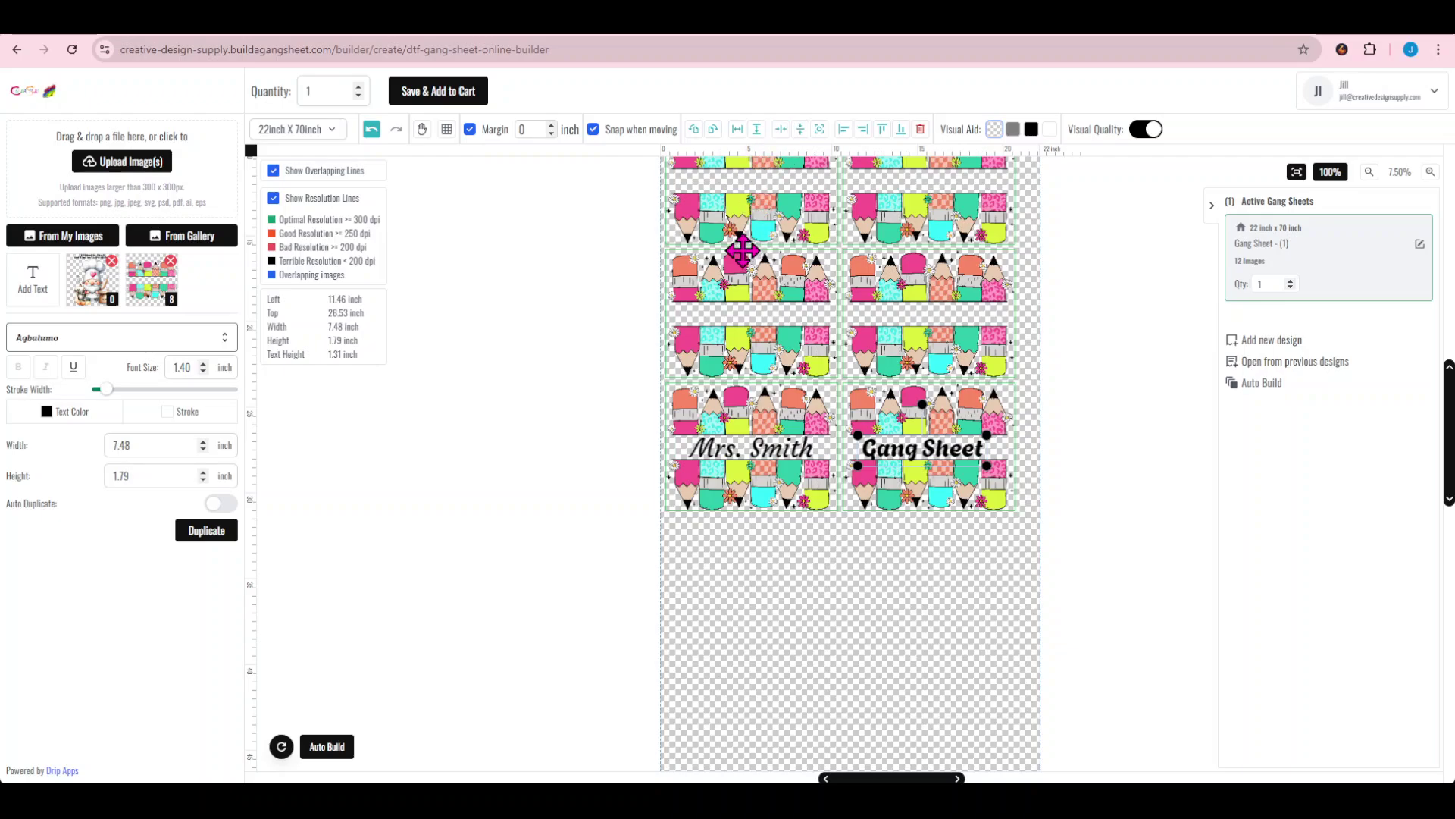
left_click(694, 130)
left_click(693, 130)
left_click(694, 129)
left_click(694, 129)
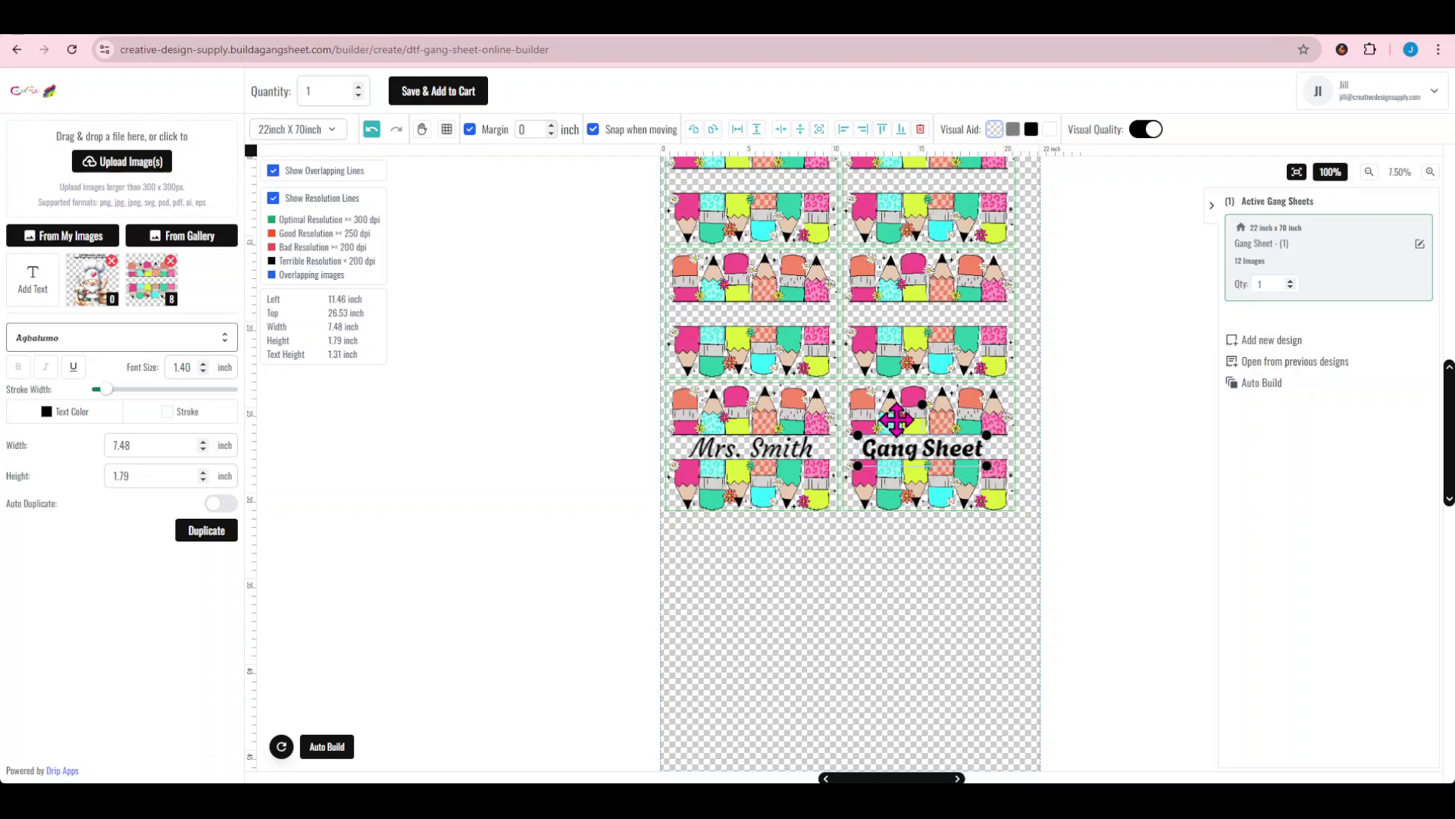
Rotate the lower-right pencil border image through quarter turns and return it to horizontal.
left_click(897, 419)
left_click(694, 129)
left_click(693, 130)
left_click(694, 130)
left_click(694, 130)
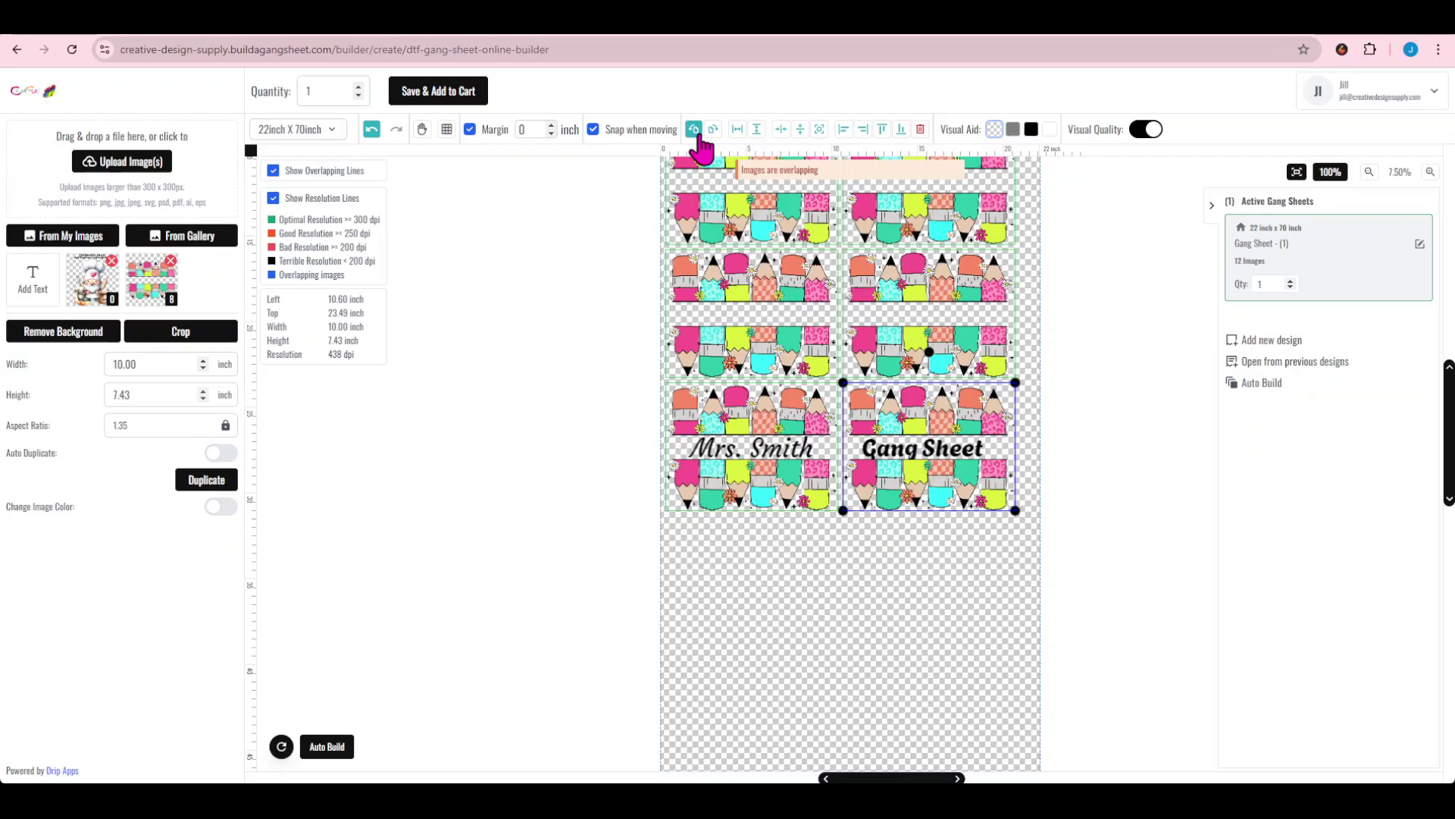
Change the gang sheet size to 22 x 24 inch.
left_click(801, 635)
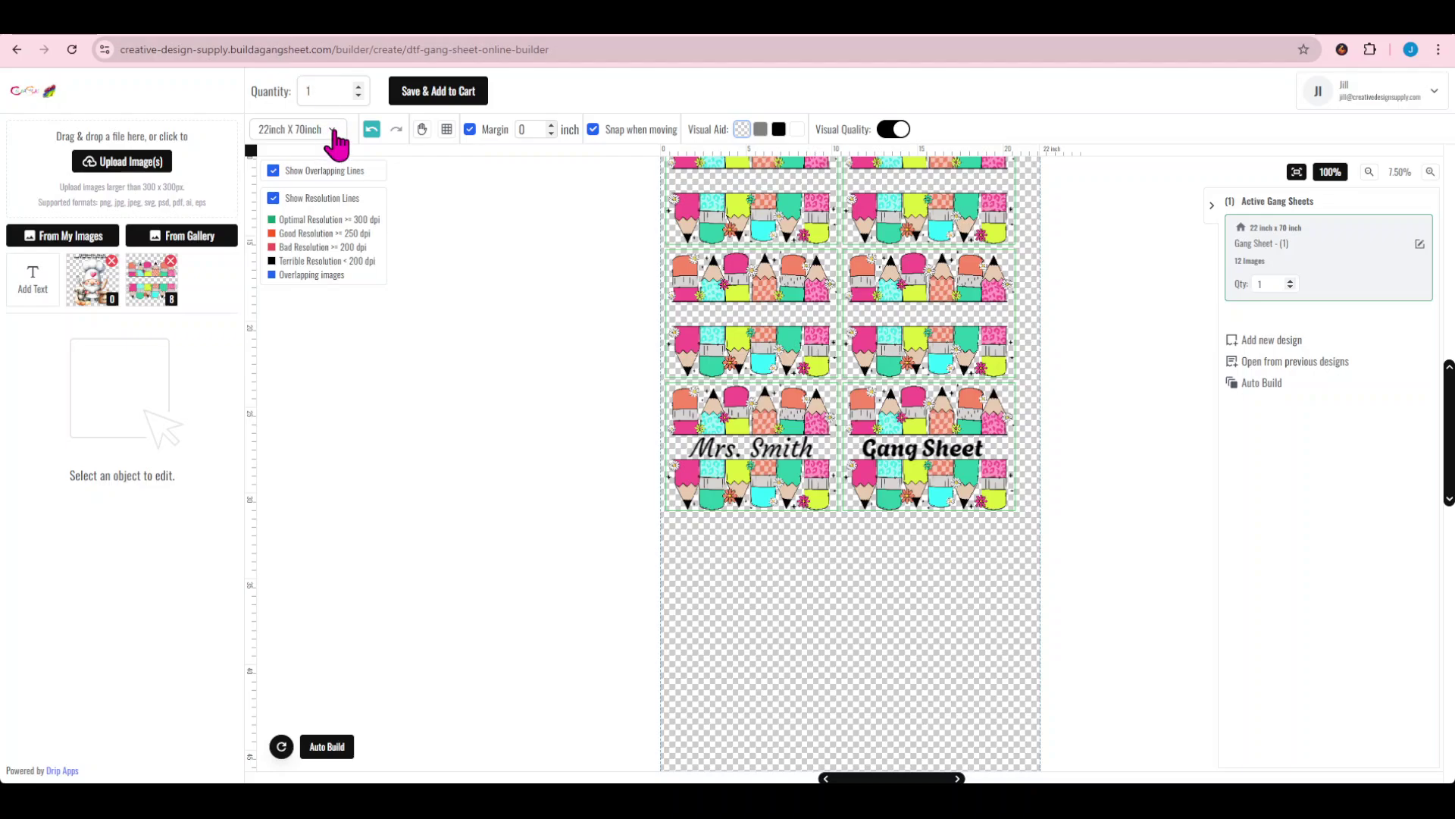
left_click(332, 130)
left_click(326, 161)
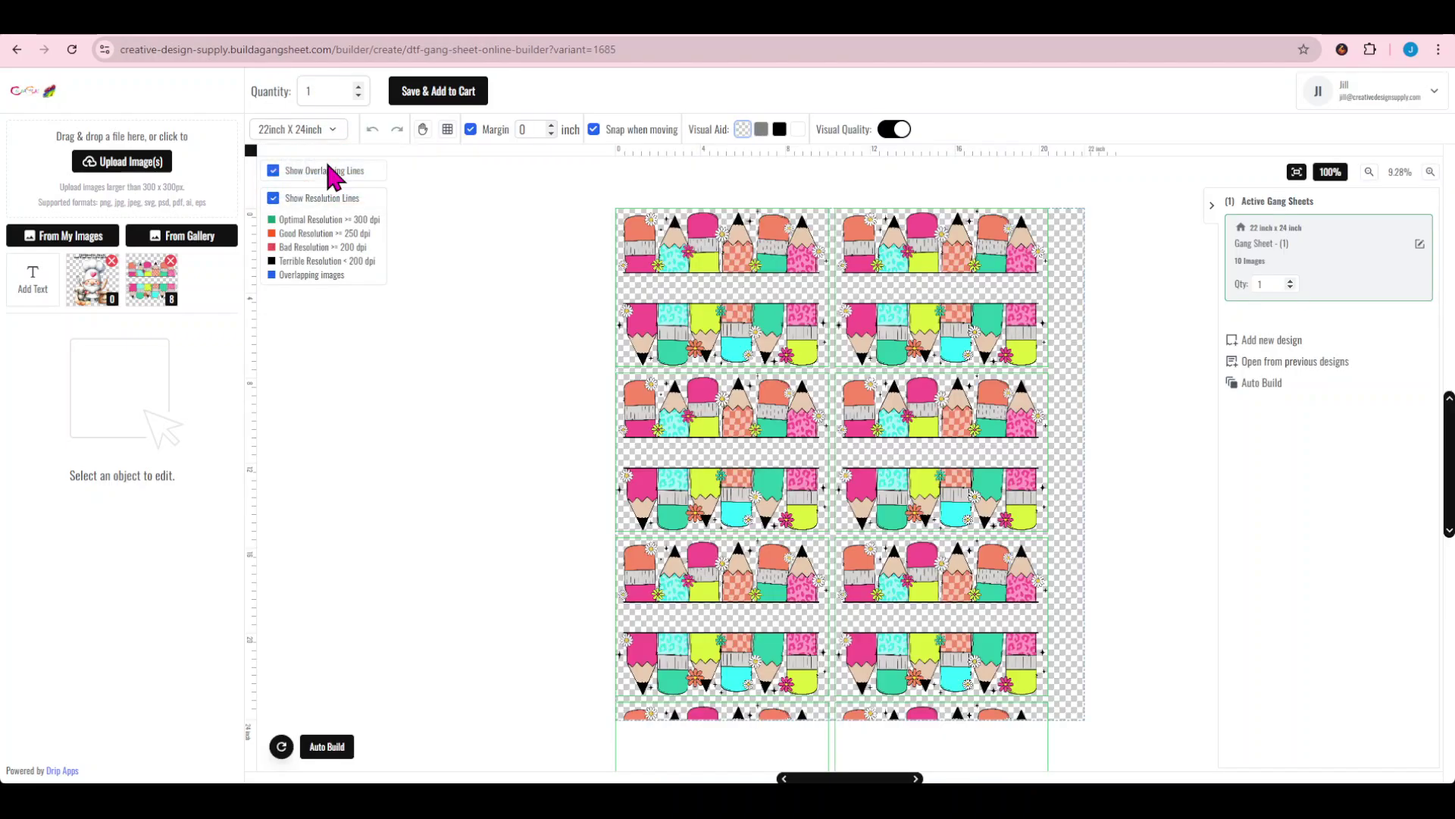
scroll(1197, 482, "down", 2)
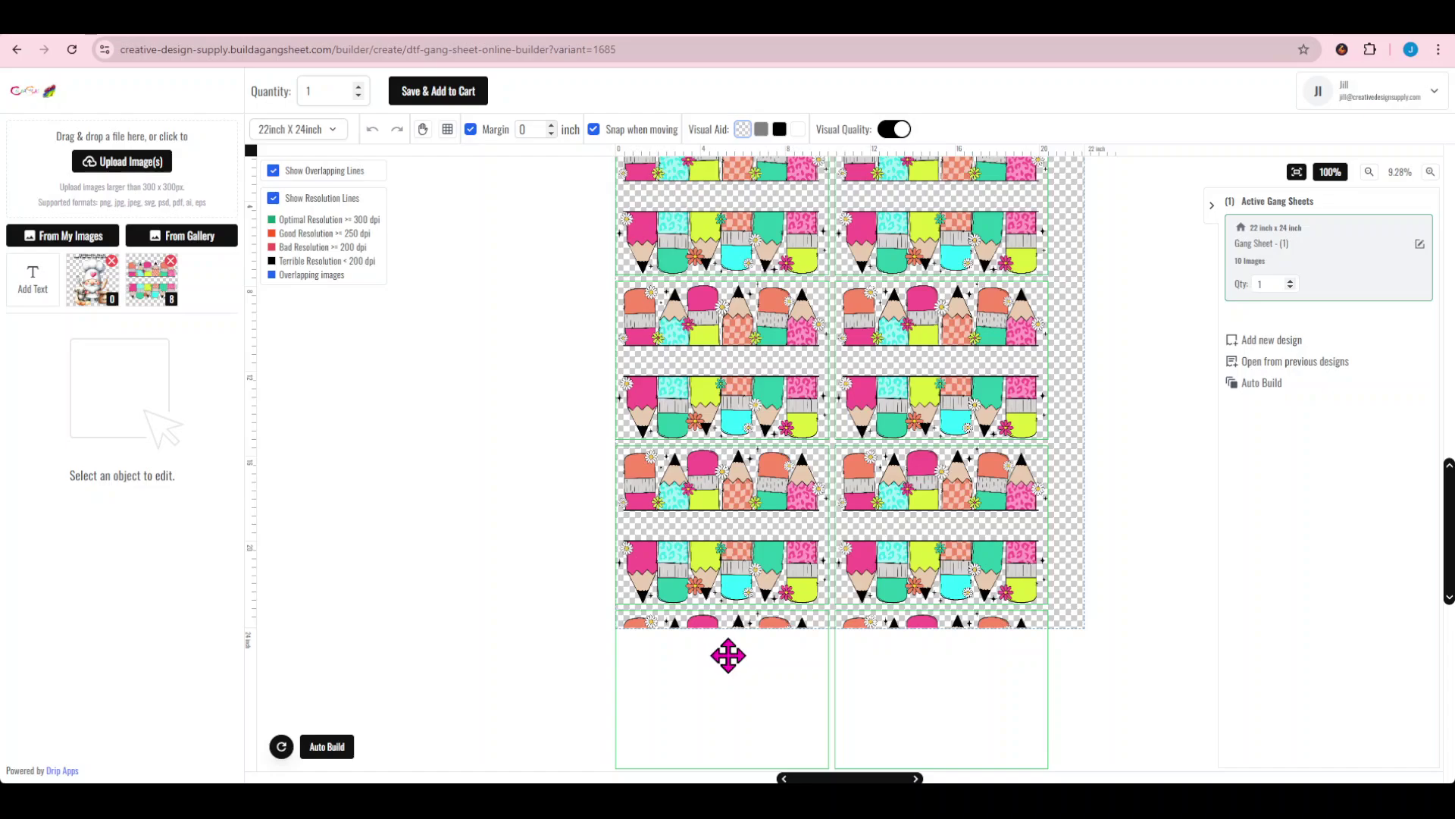
Drag the pencil row hanging below the sheet into the second column.
left_click(729, 656)
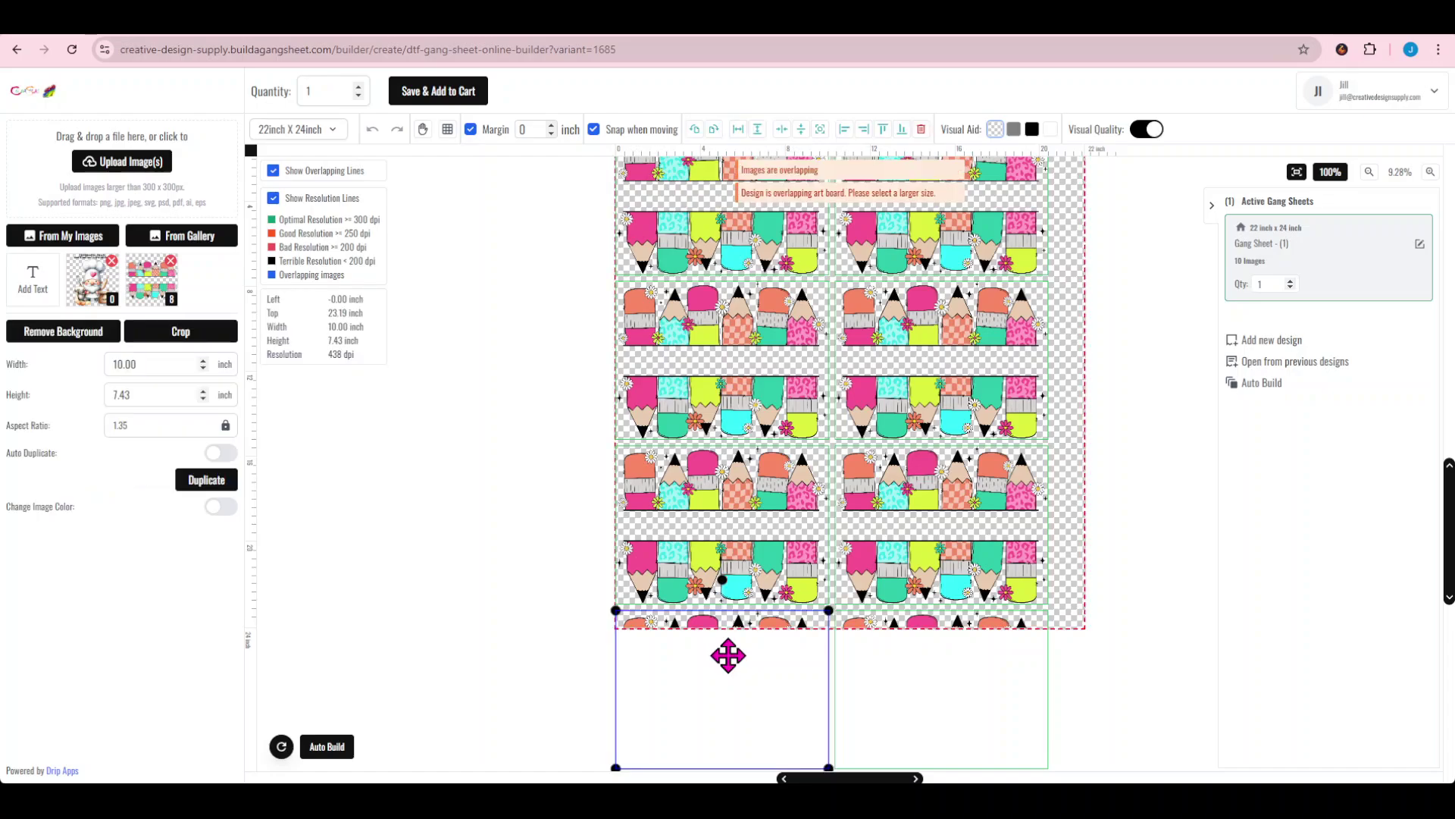
left_click_drag(728, 656, 763, 667)
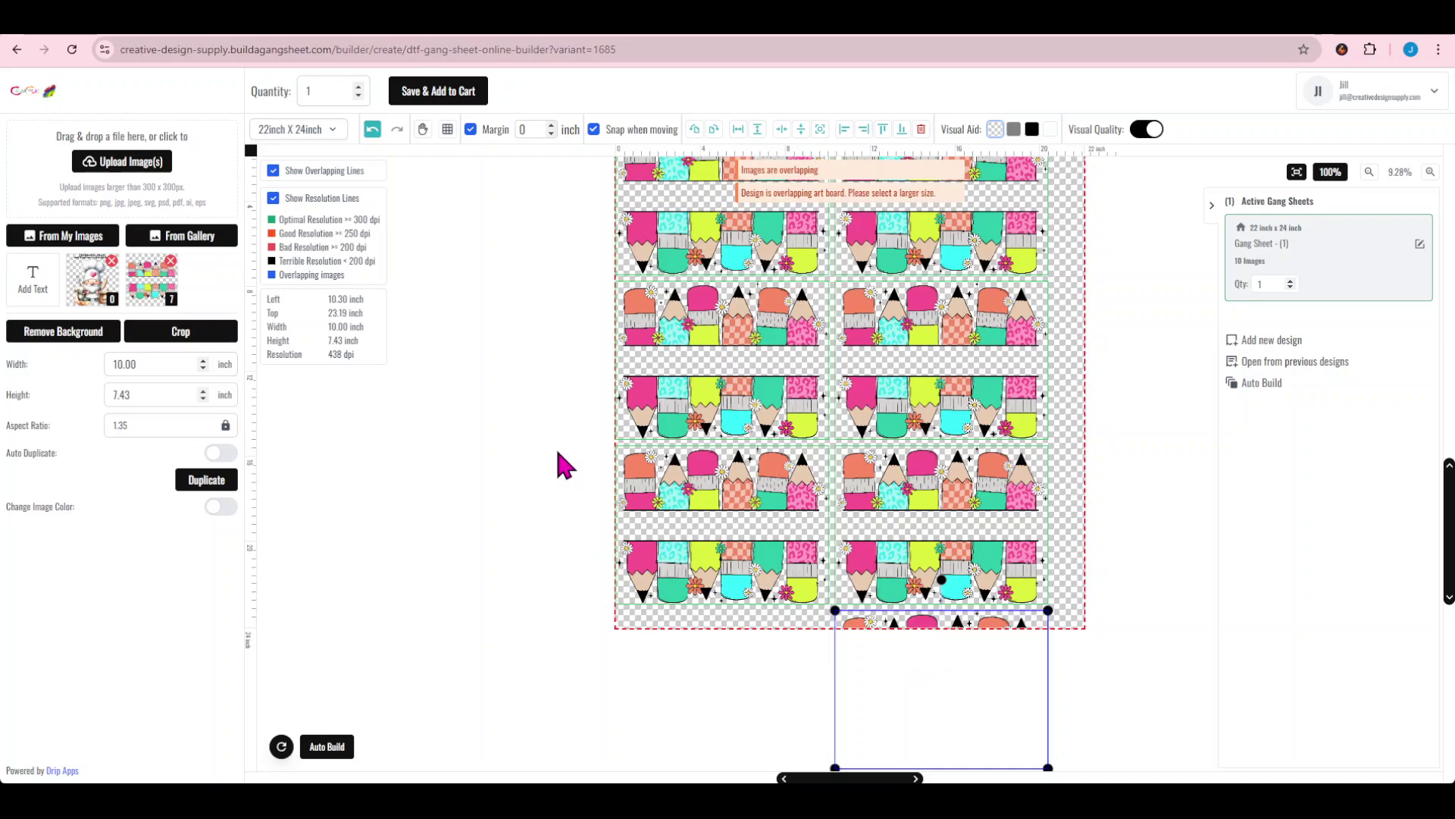
scroll(1171, 399, "up", 1)
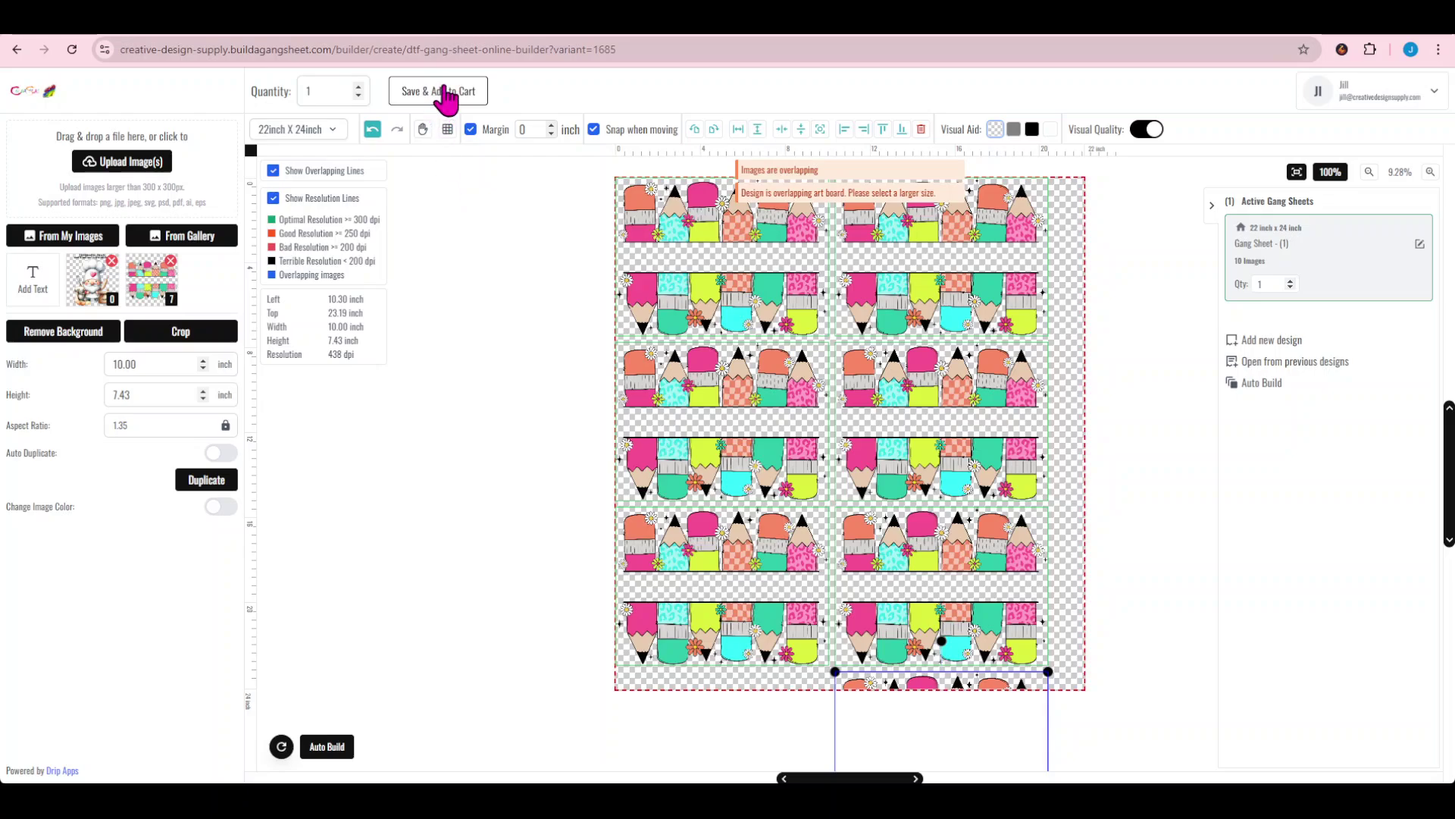
Try saving, dismiss the placeholder-text error, and delete the pencil image overhanging the sheet bottom.
left_click(443, 93)
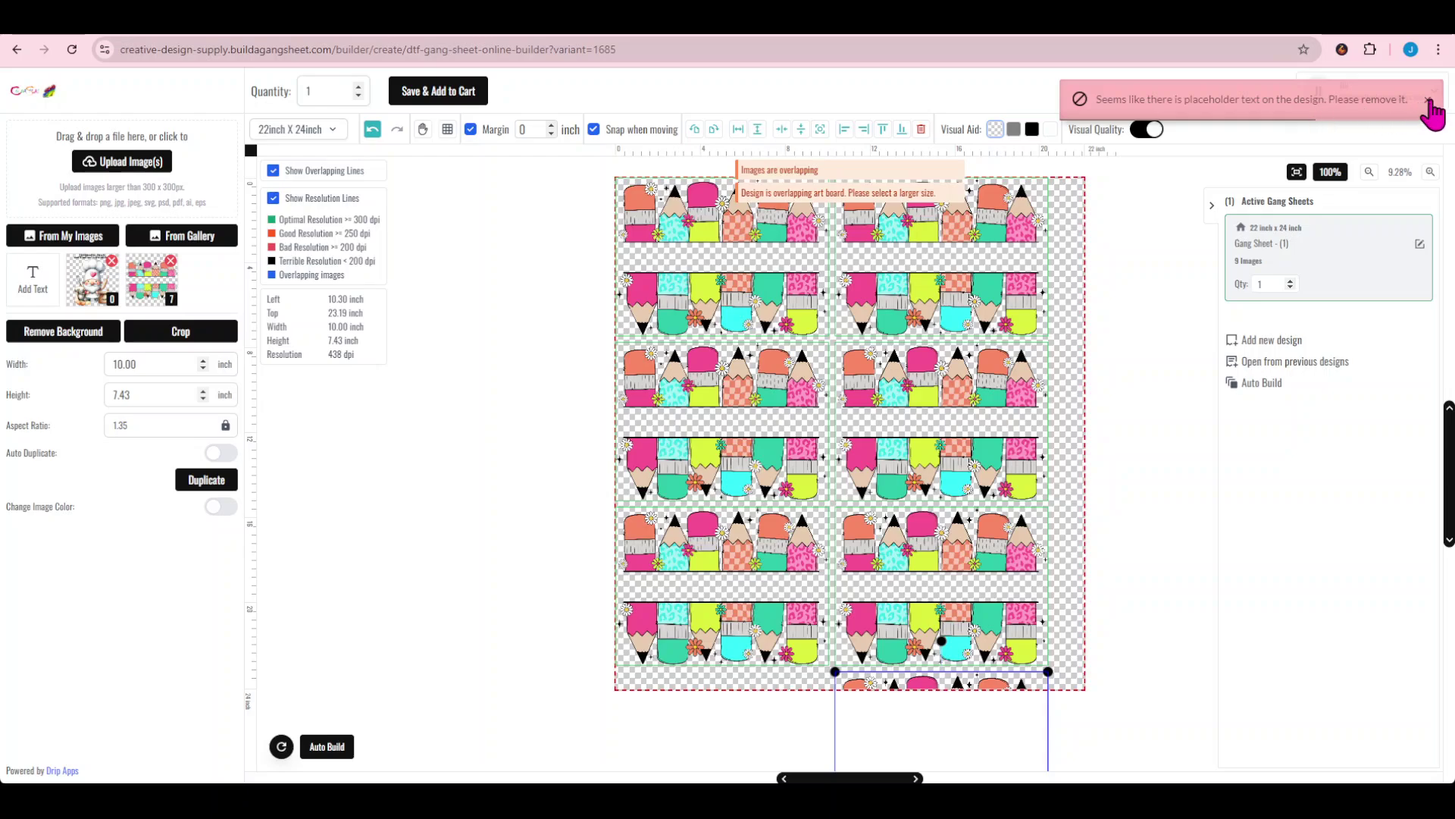
left_click(1429, 100)
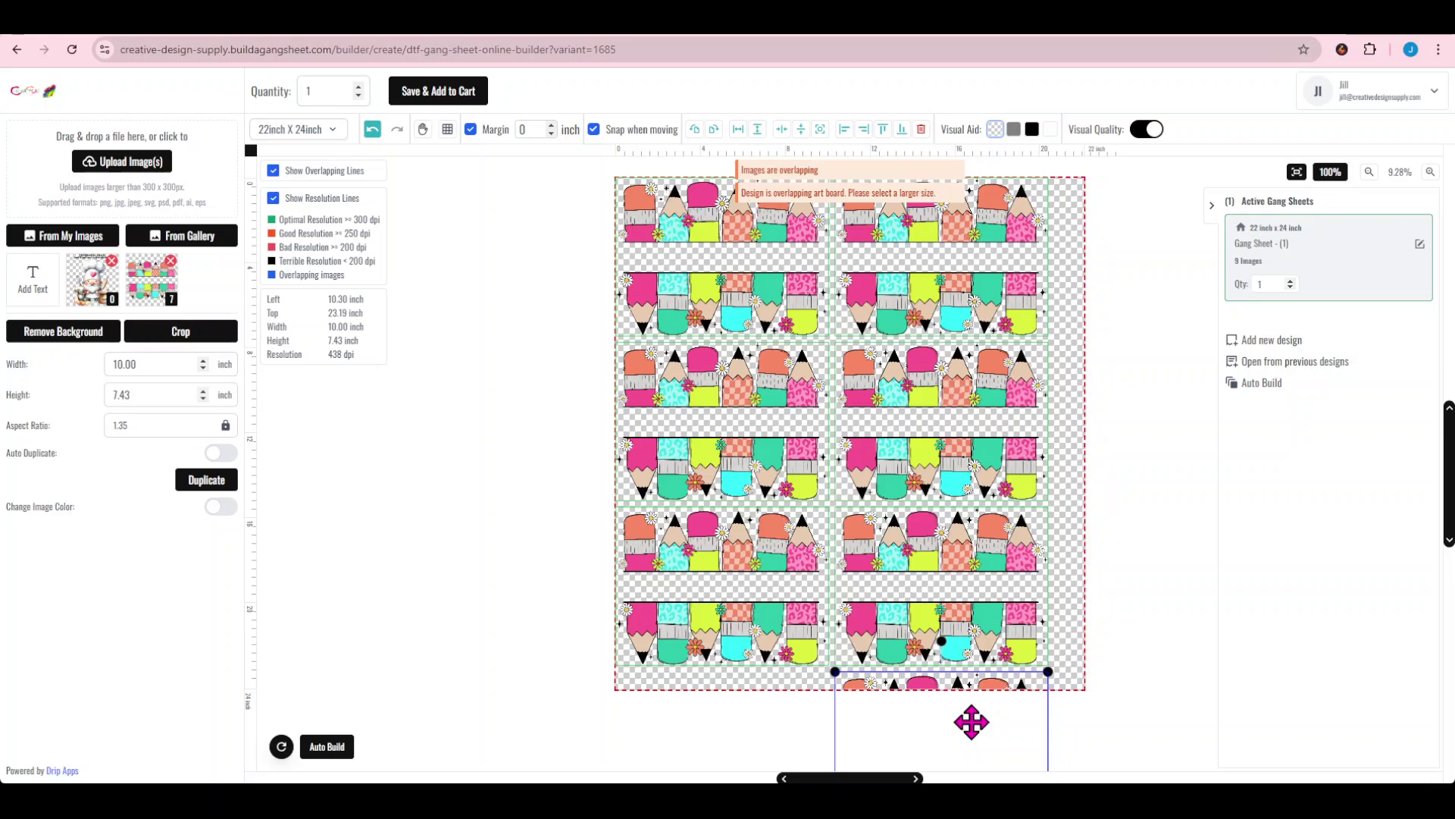
key("Delete")
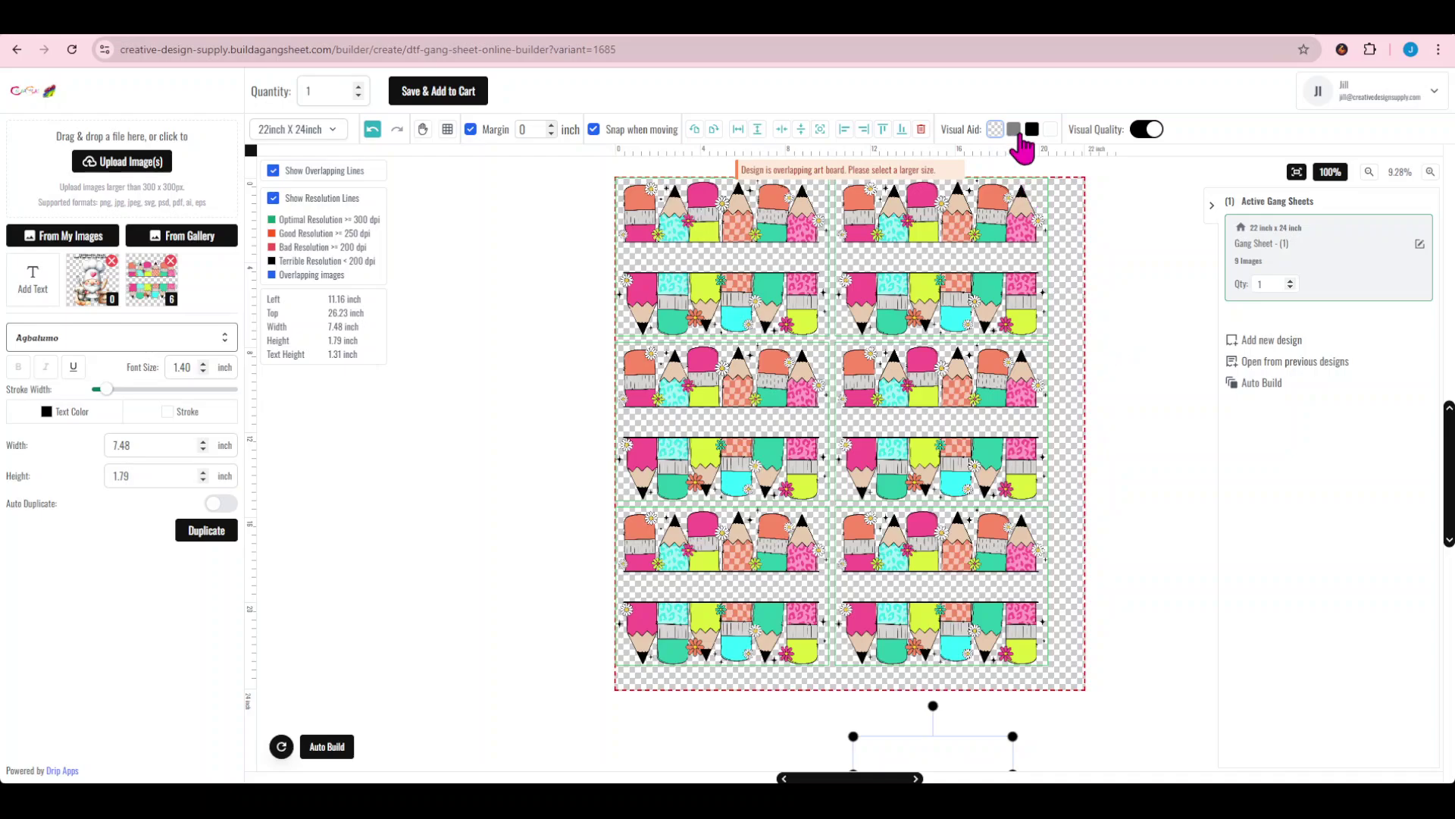
Preview designs on black, custom and grey backgrounds, shift the top-left pencil image right, and retry saving.
left_click(1033, 130)
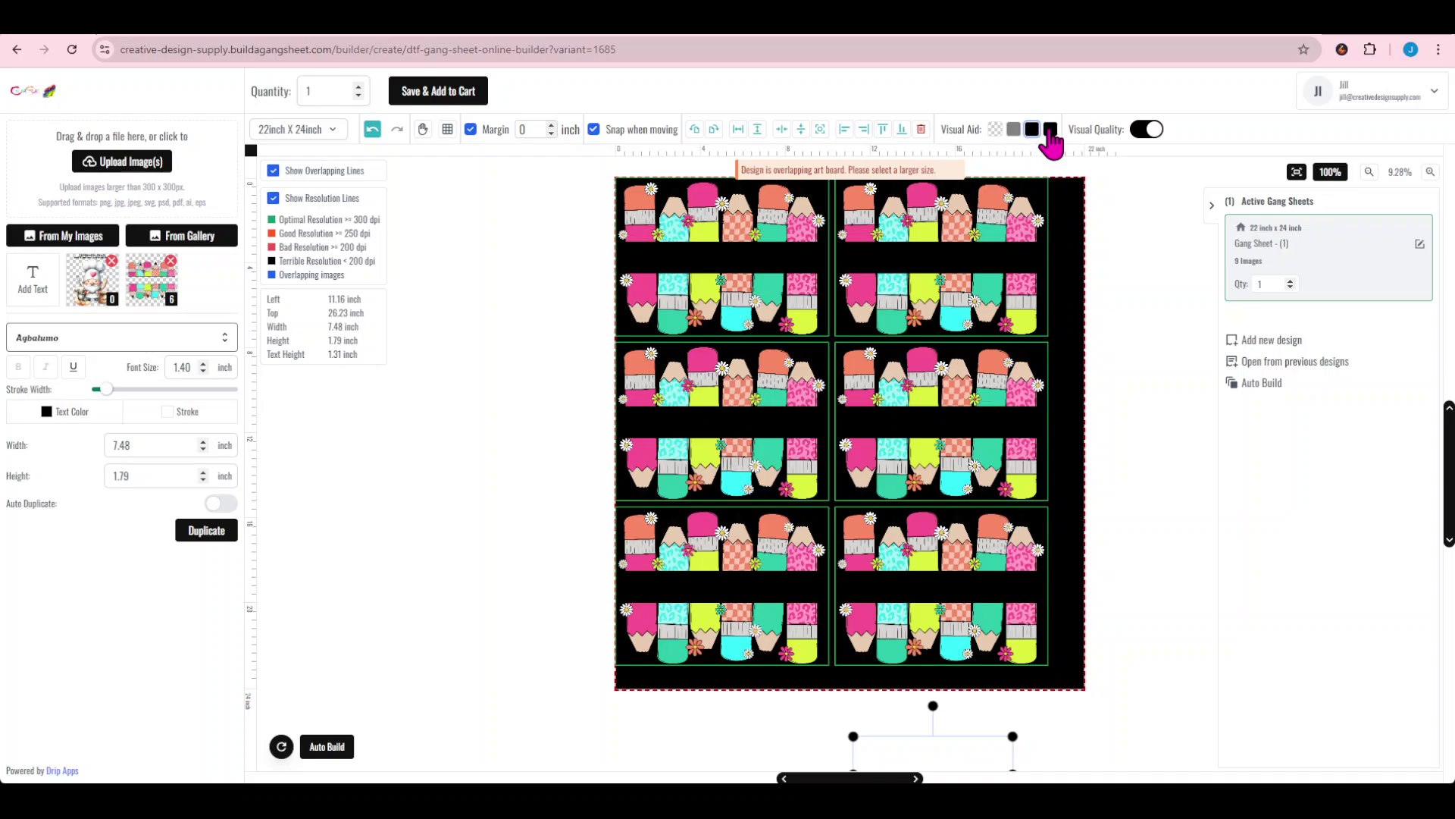
left_click(1051, 130)
left_click(1013, 131)
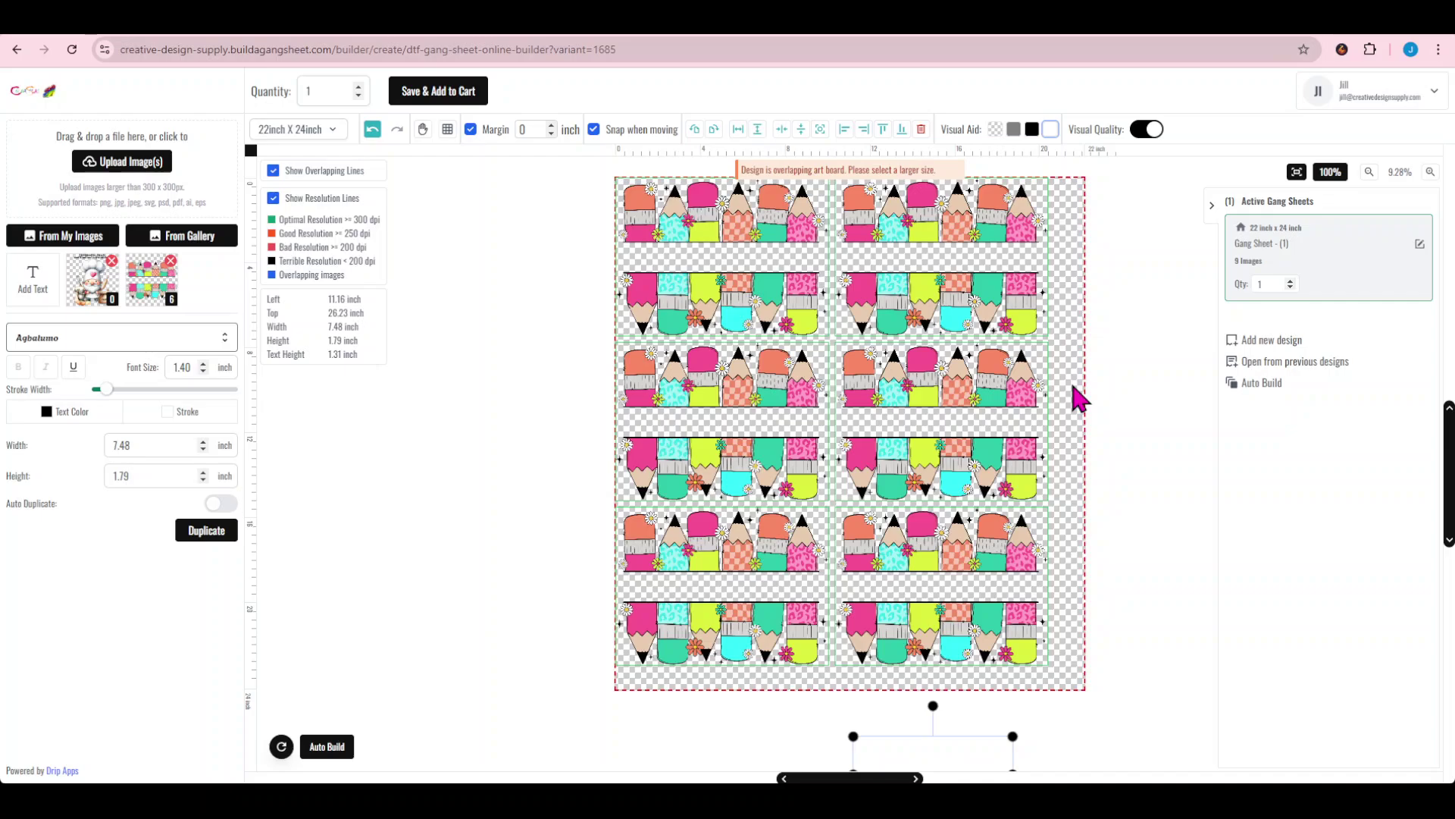
mouse_move(784, 286)
left_mouse_down()
mouse_move(834, 286)
mouse_move(771, 295)
left_mouse_up()
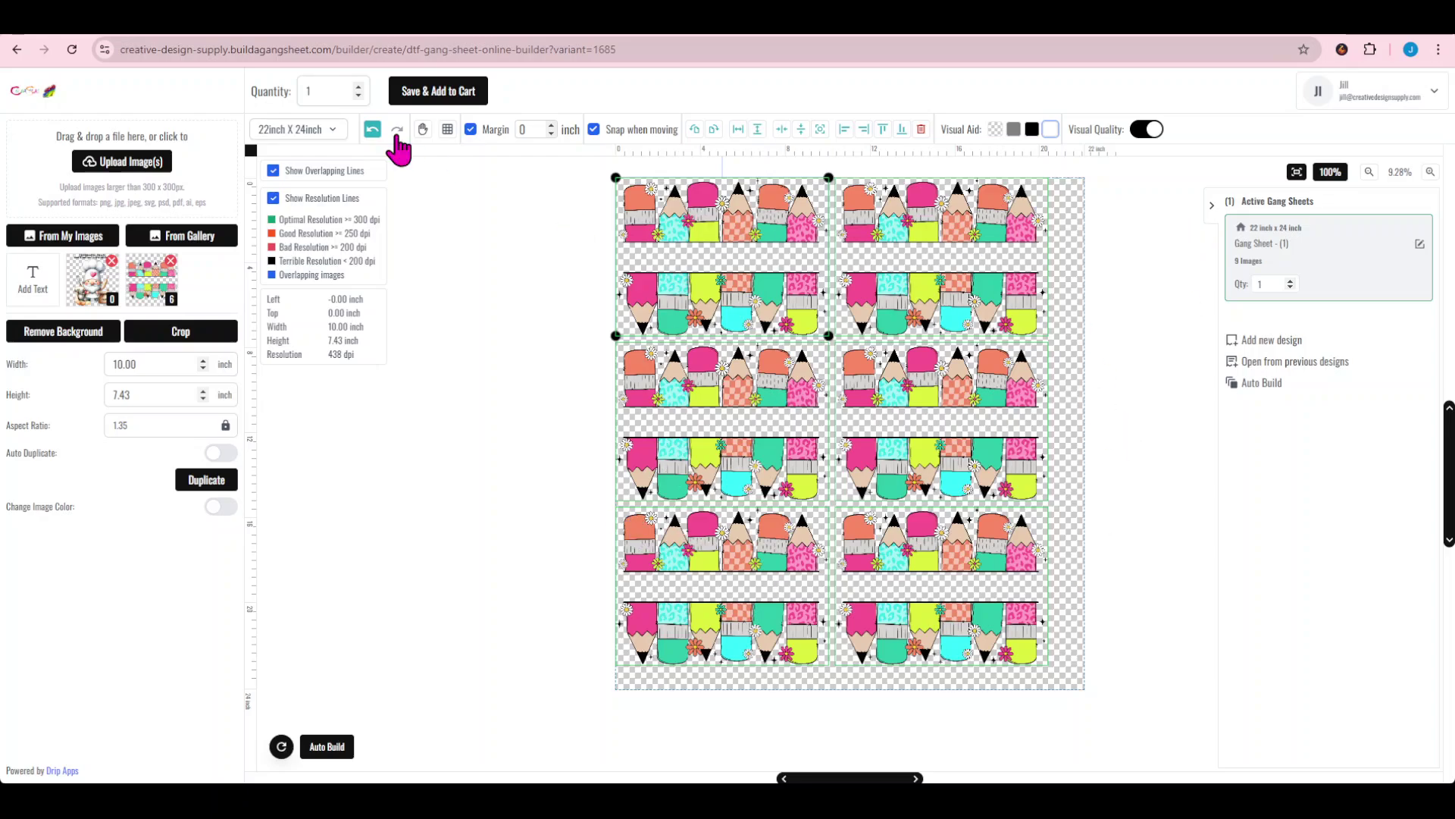
left_click(438, 93)
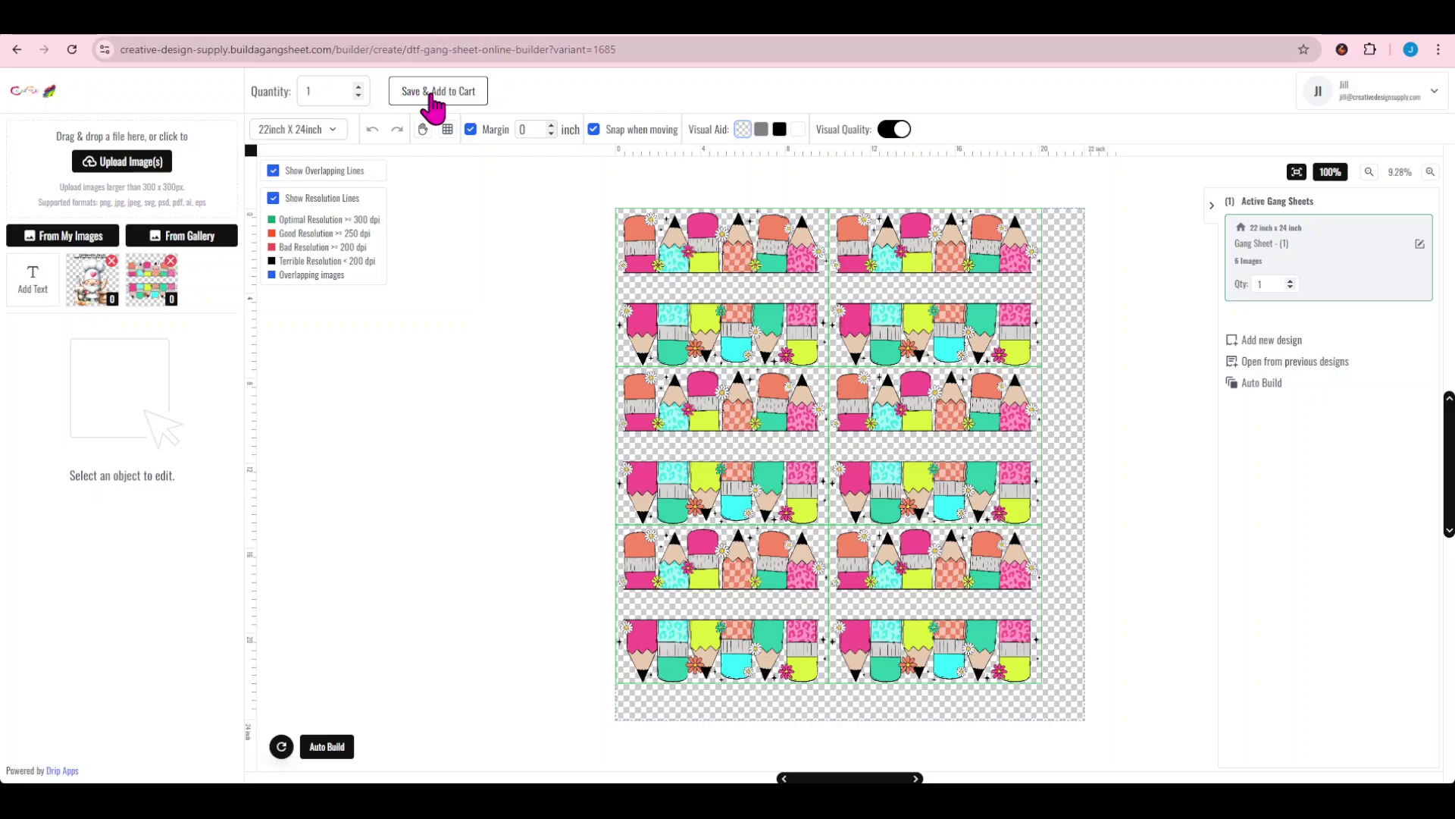
Open the save confirmation and replace the design name with 'Teacher'.
left_click(436, 102)
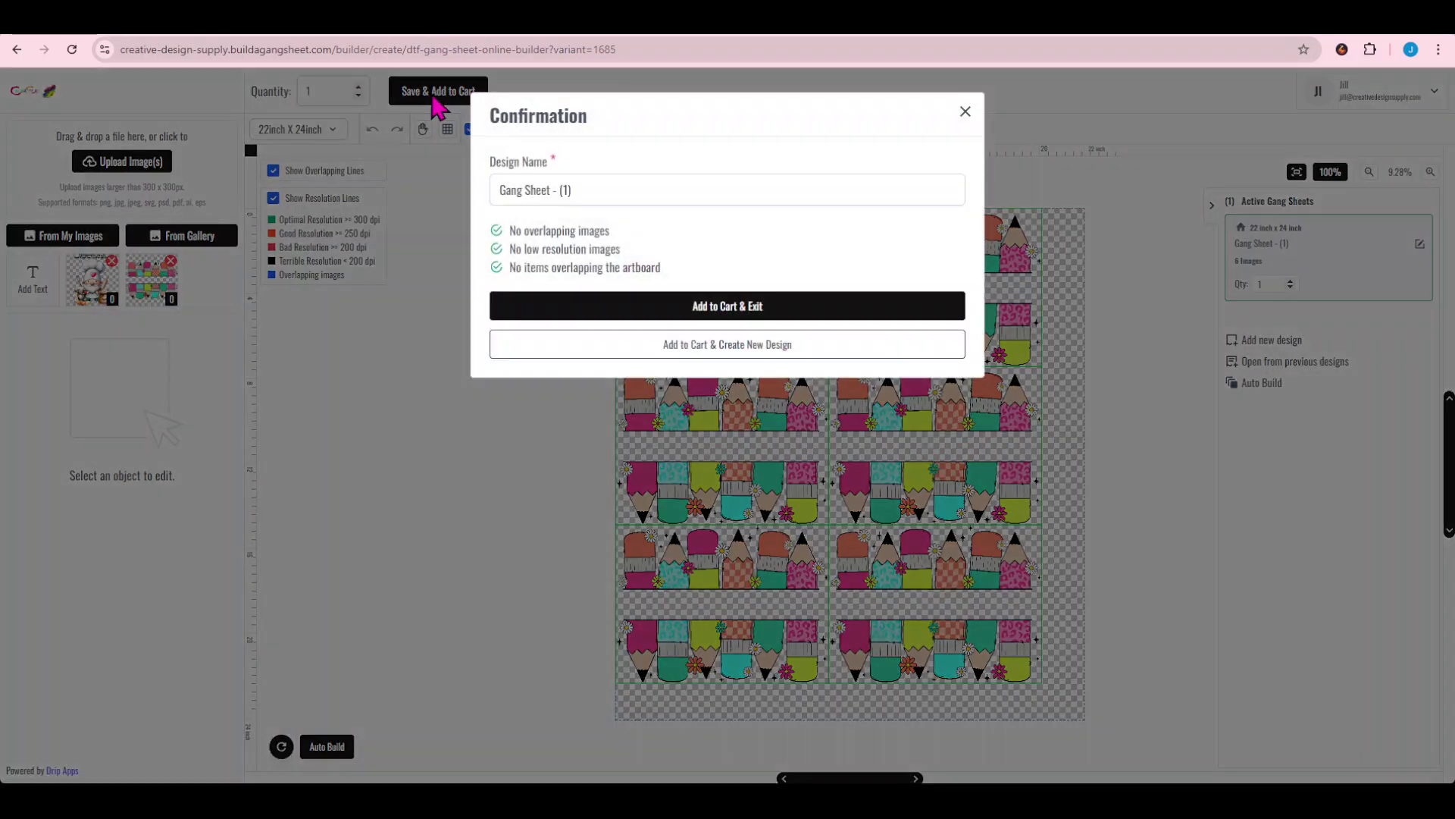
left_click_drag(574, 190, 483, 188)
type("Teacher")
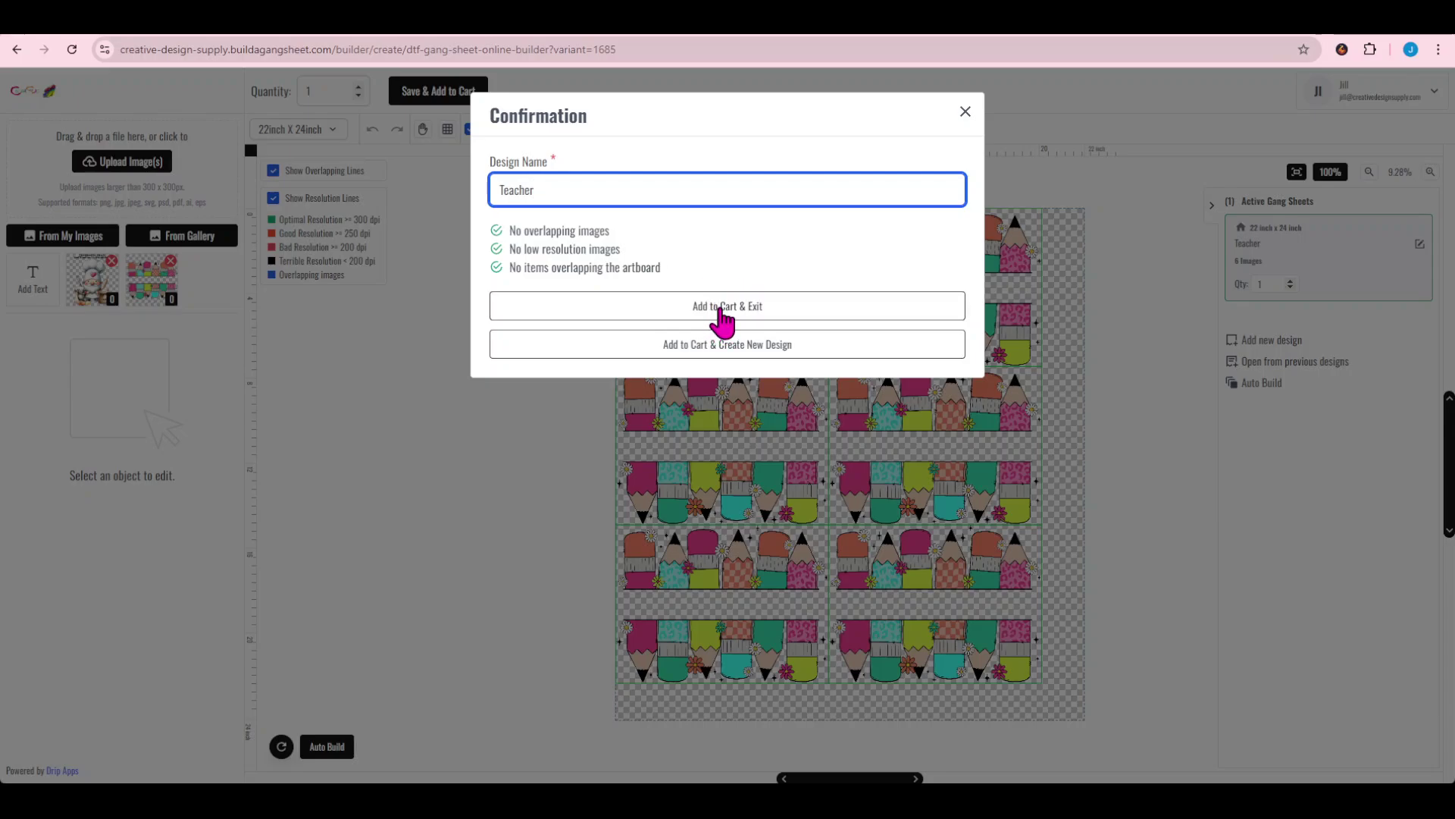
Add the 'Teacher' sheet to the cart and proceed to checkout.
left_click(720, 307)
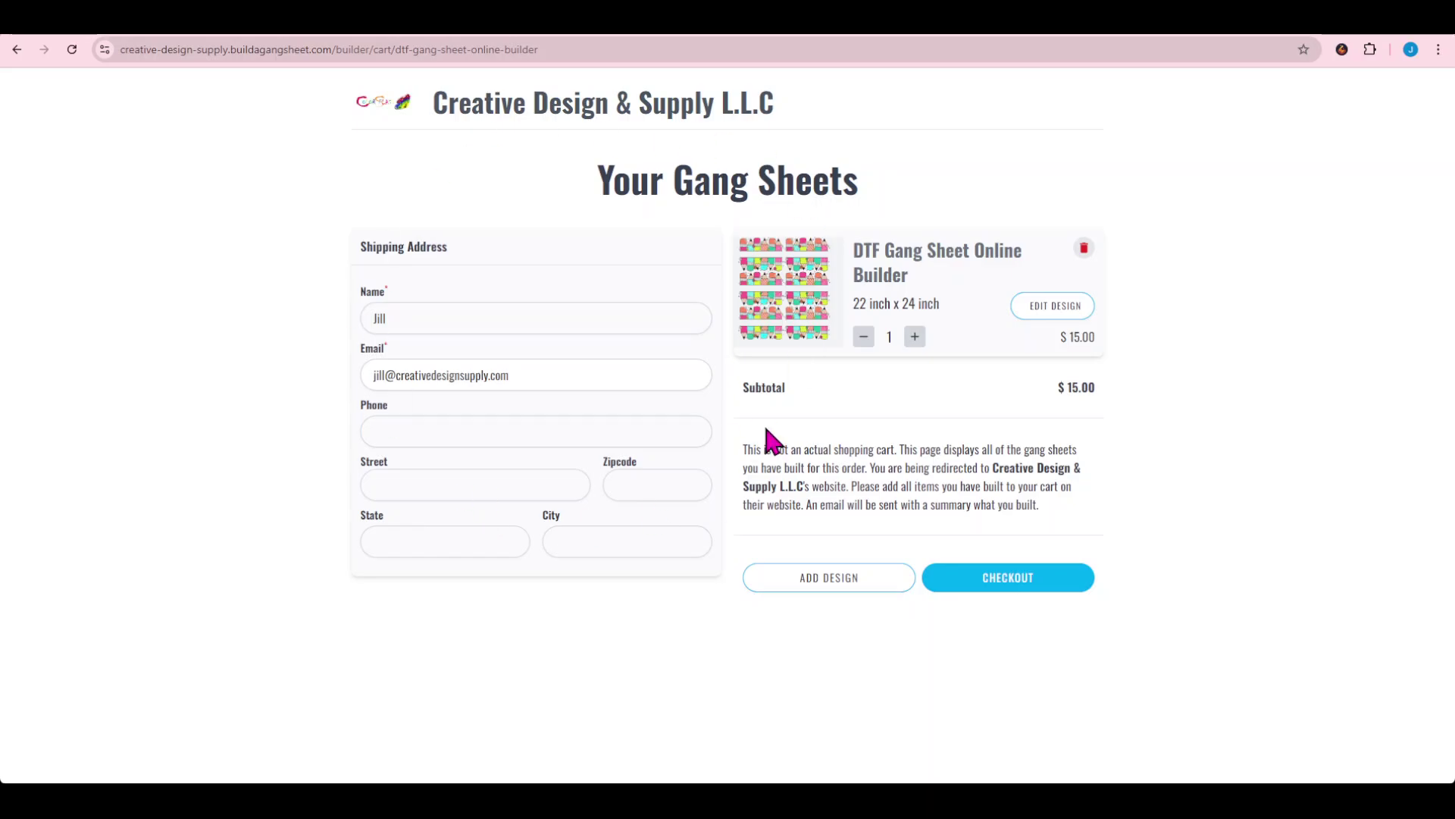
left_click(1019, 591)
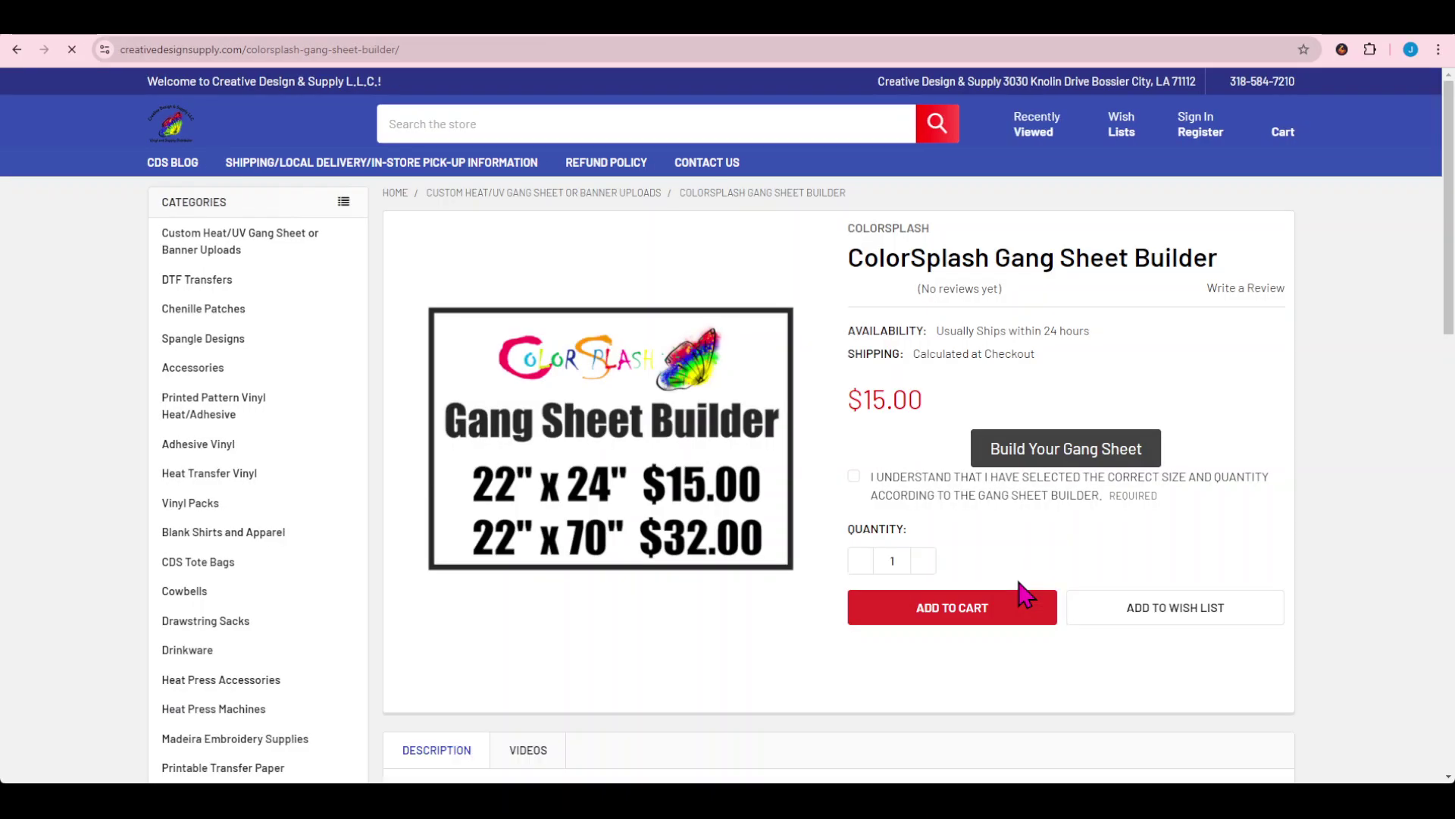
Accept the size acknowledgment, choose 22"x24", accept the Colorsplash Ultra disclaimer, and add to cart.
scroll(802, 479, "down", 2)
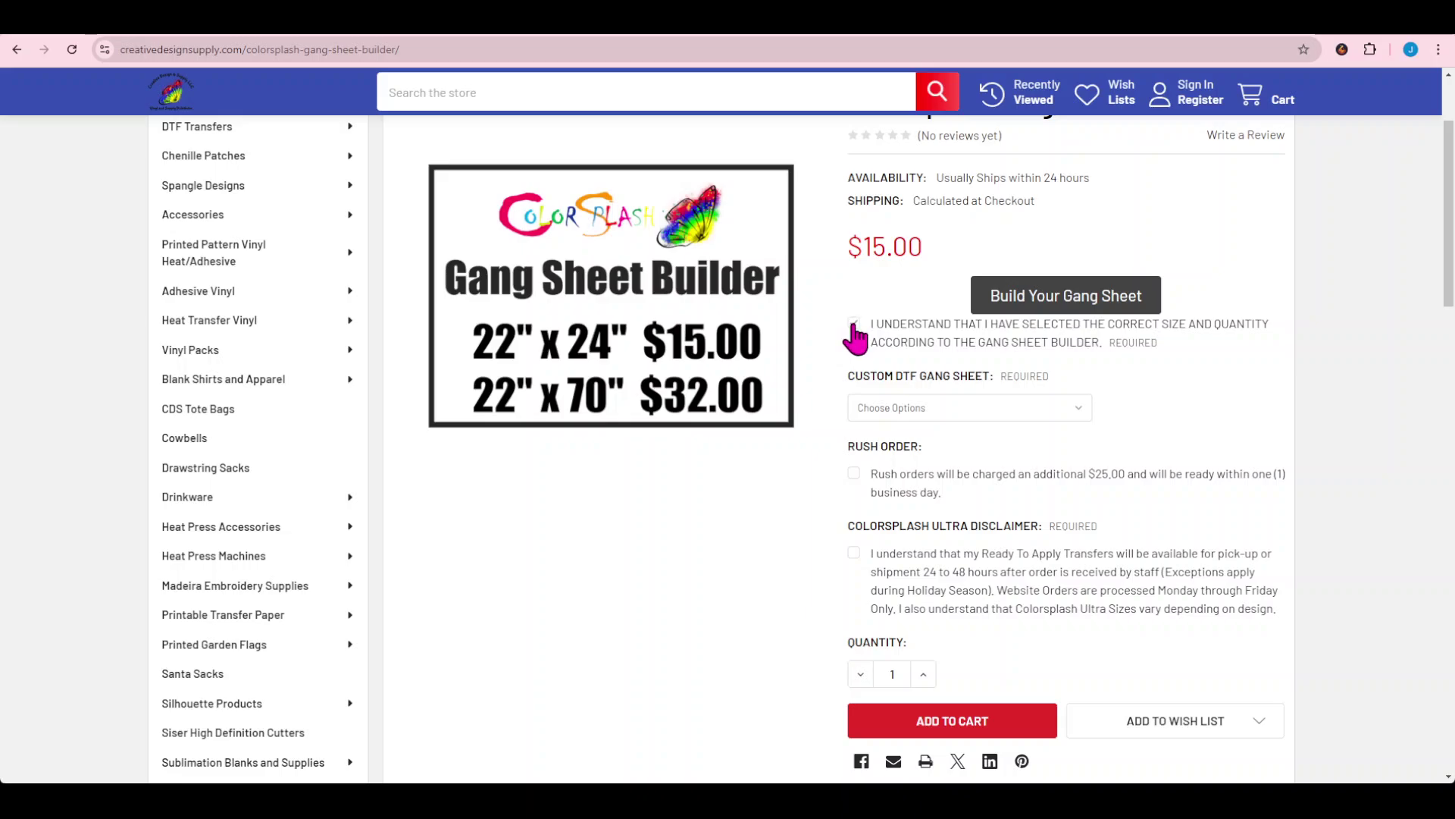
left_click(924, 409)
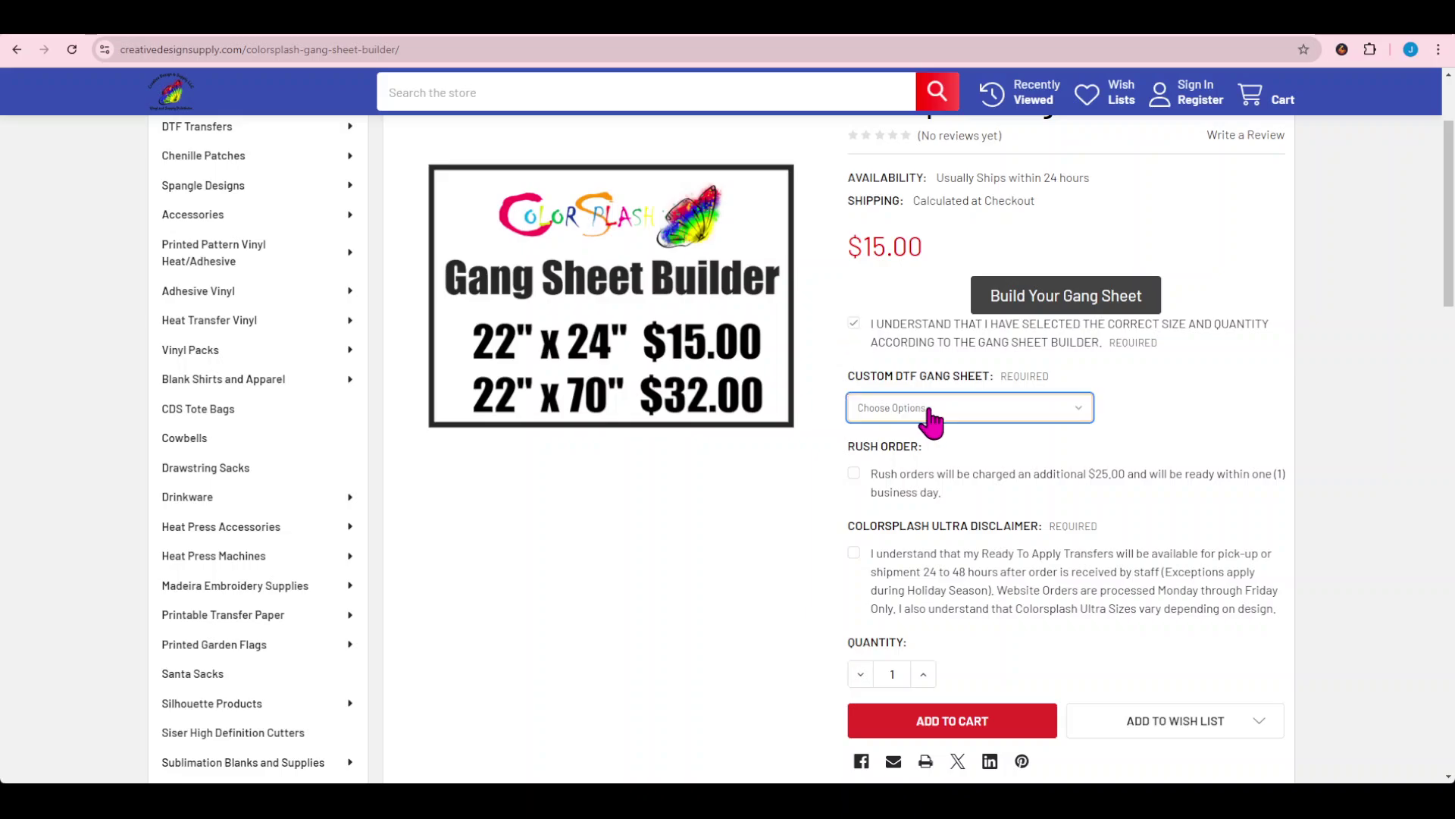
left_click(930, 447)
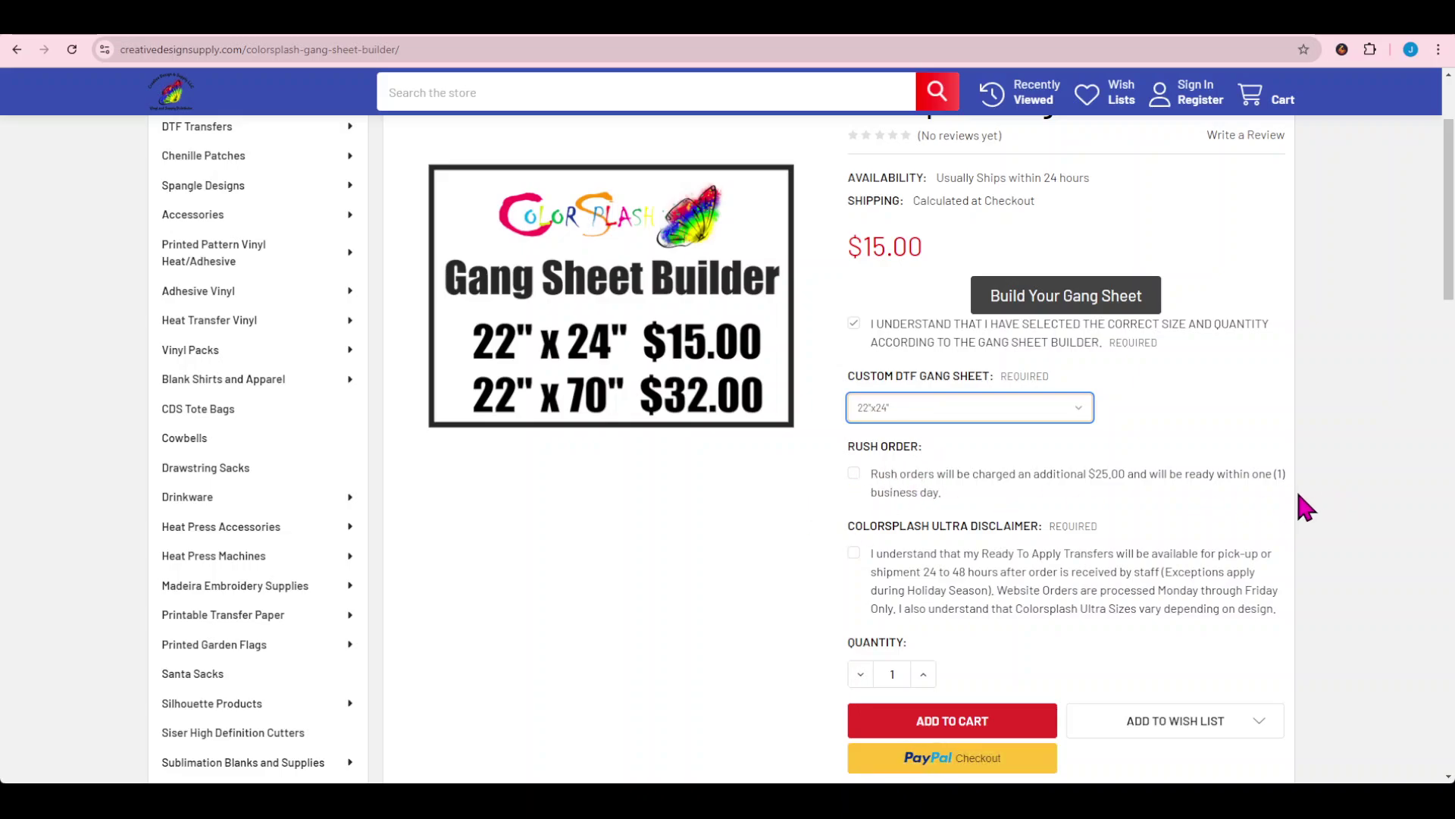
left_click(858, 573)
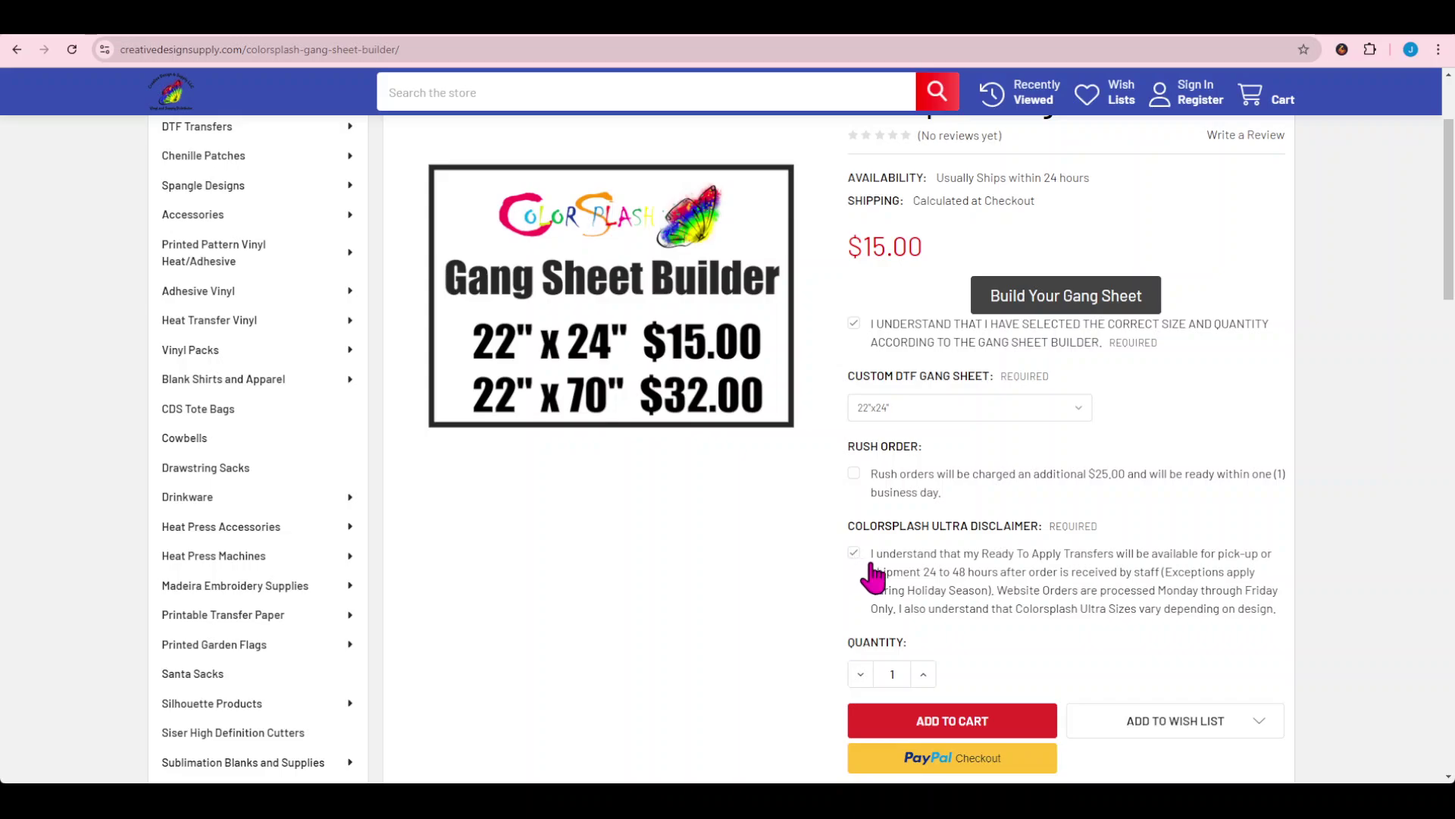
scroll(1092, 608, "down", 2)
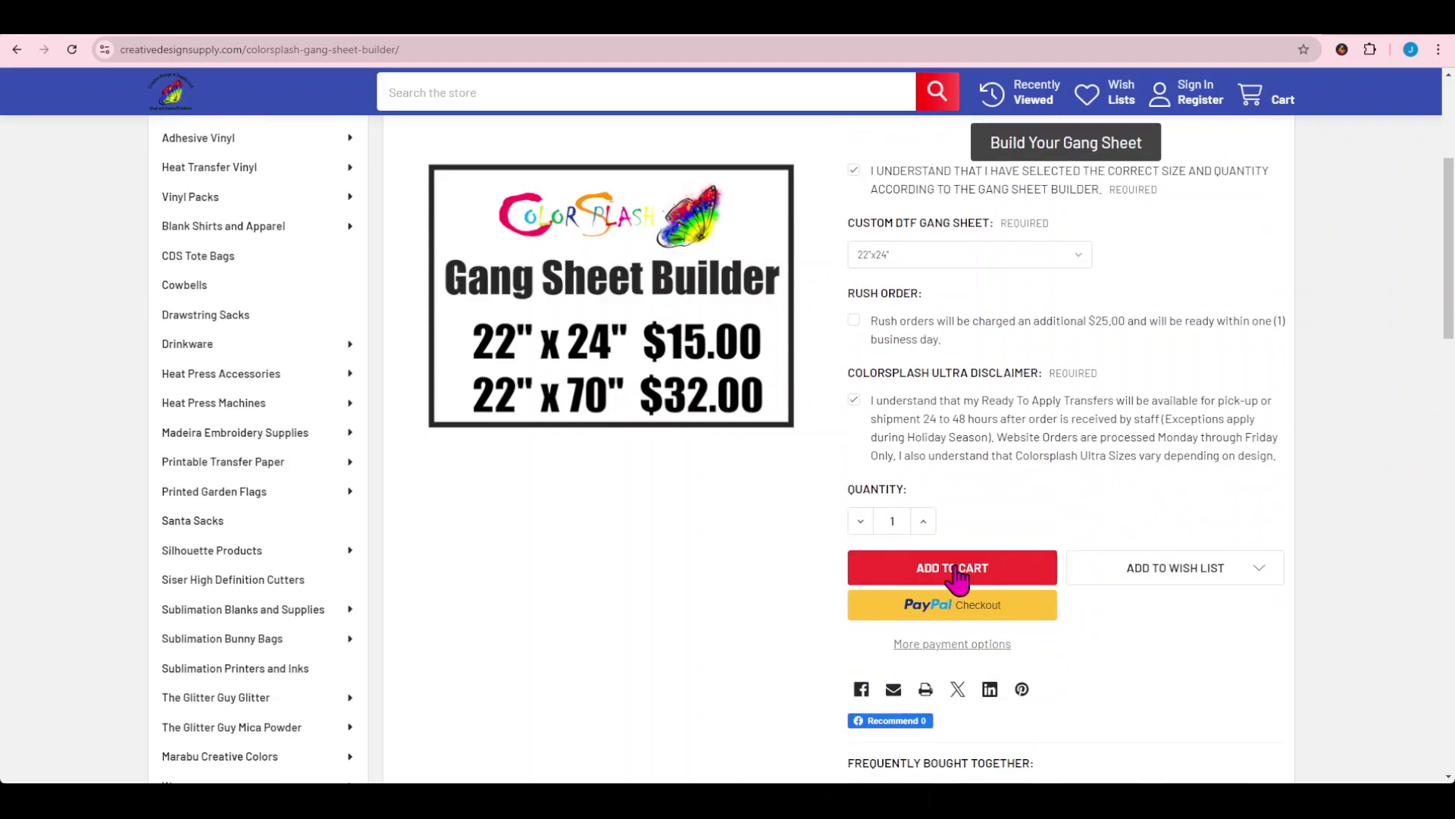
left_click(957, 575)
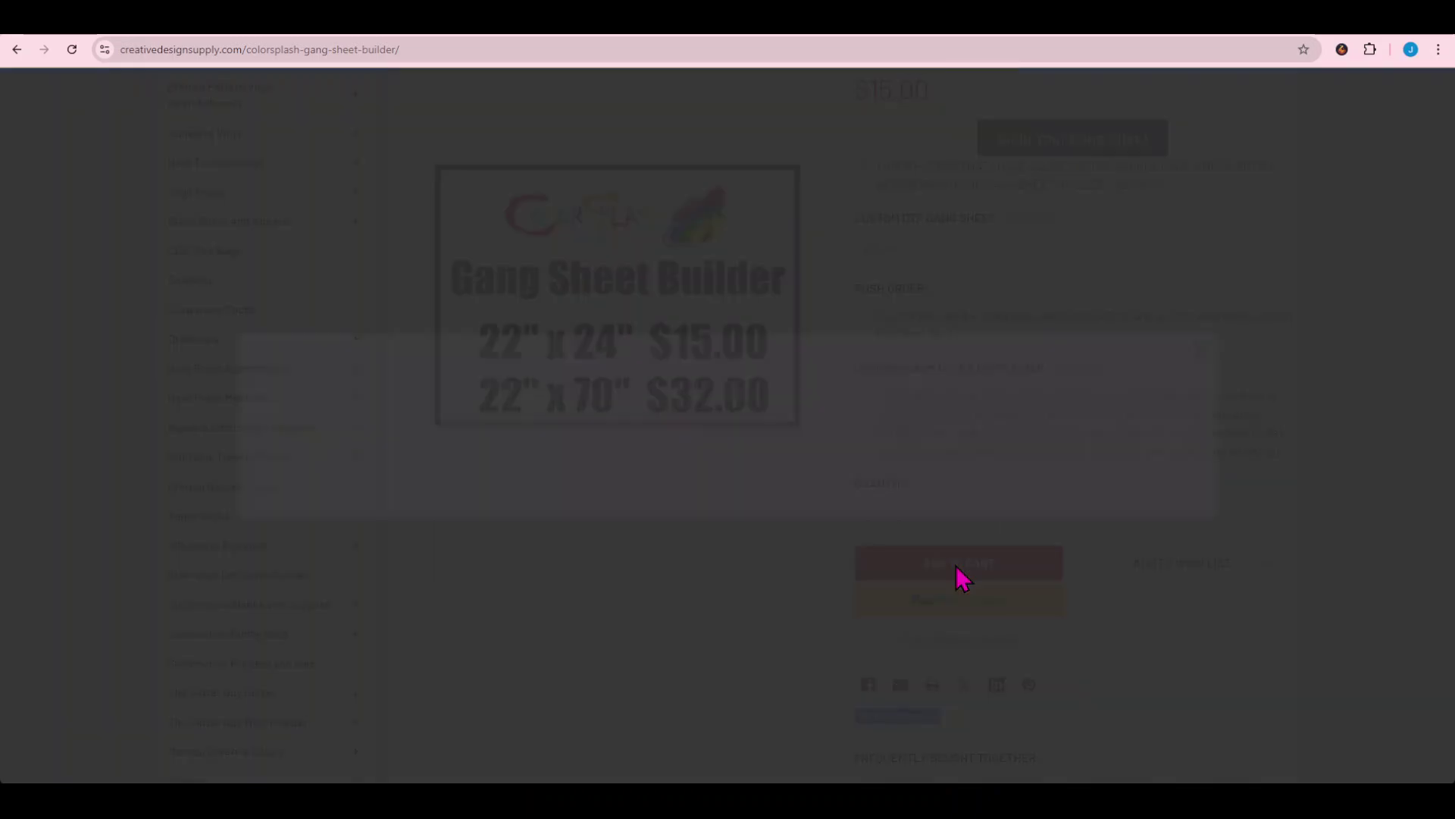